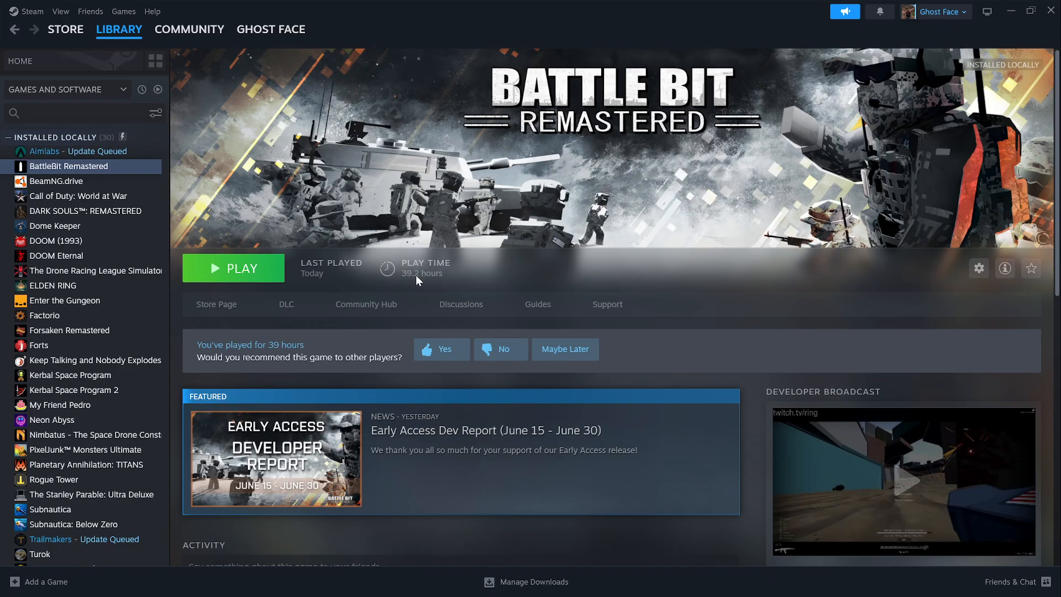
Switch to the browser and scroll through the Voicemeeter Banana download page
drag(0, 297, 638, 80)
click(749, 79)
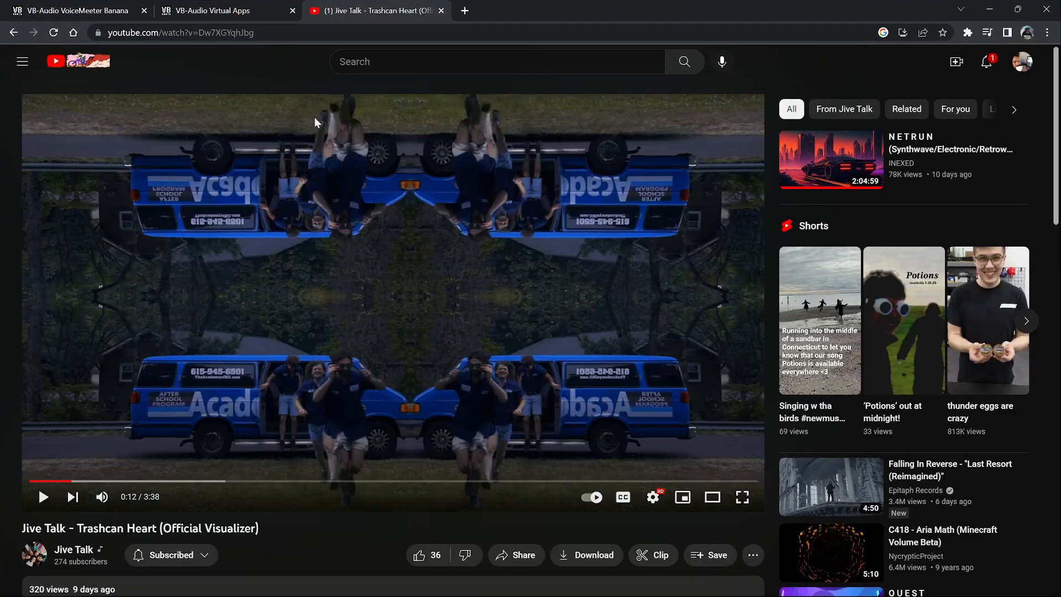
click(84, 11)
scroll(379, 261, up, 10)
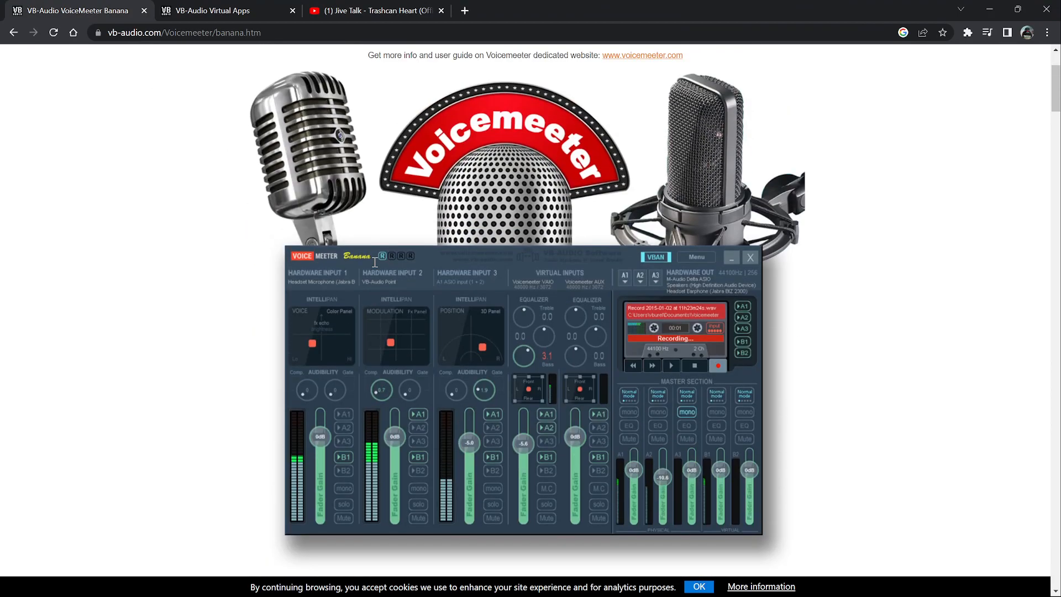
scroll(376, 267, down, 8)
scroll(373, 265, down, 1)
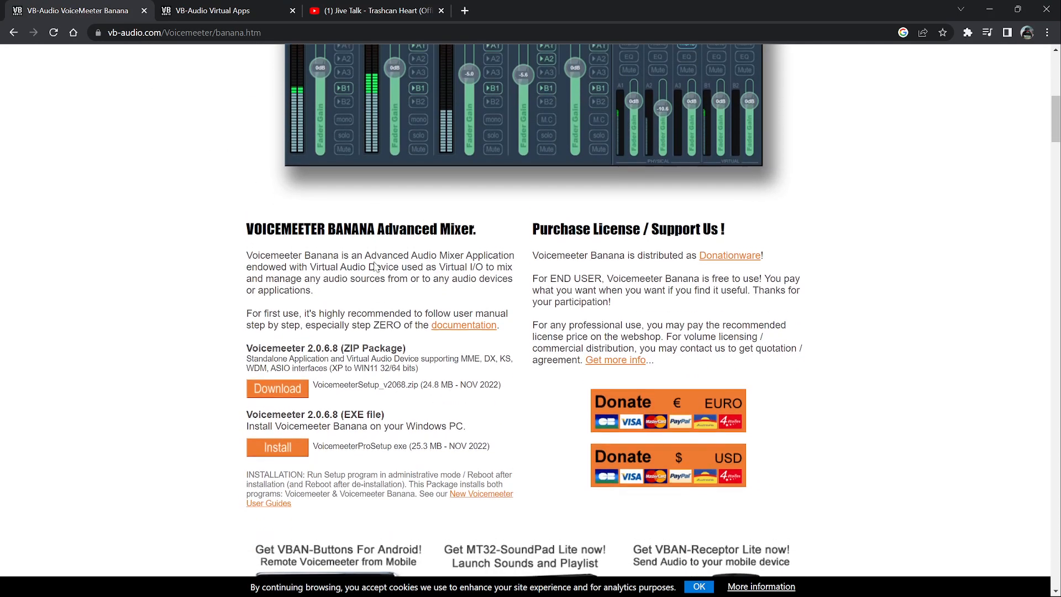
scroll(369, 263, up, 4)
scroll(369, 266, down, 7)
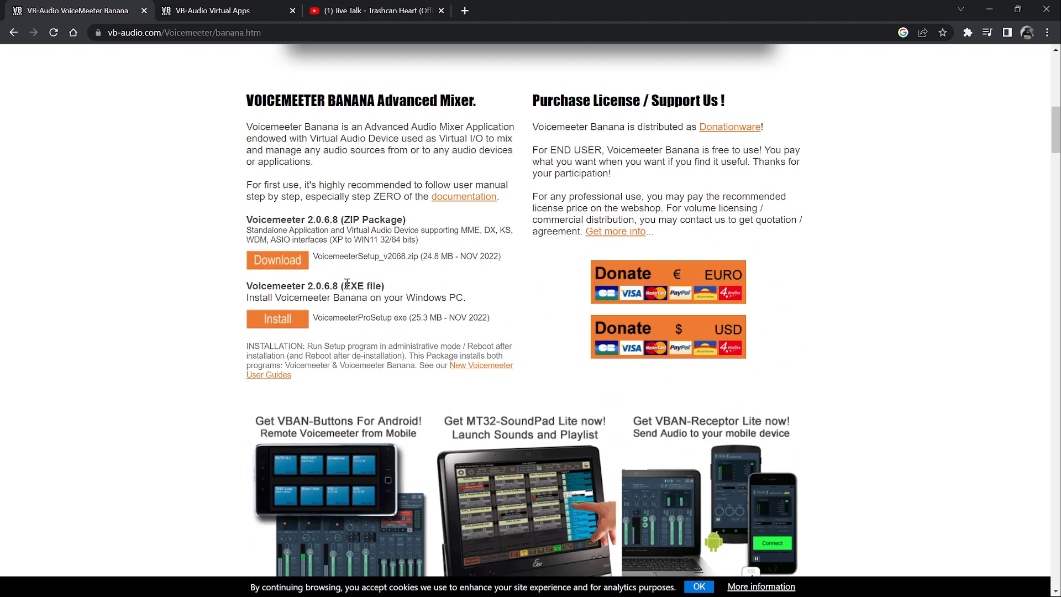
Open the VB-Audio Virtual Apps tab showing the VB-CABLE page and restore the browser to a smaller window
click(230, 13)
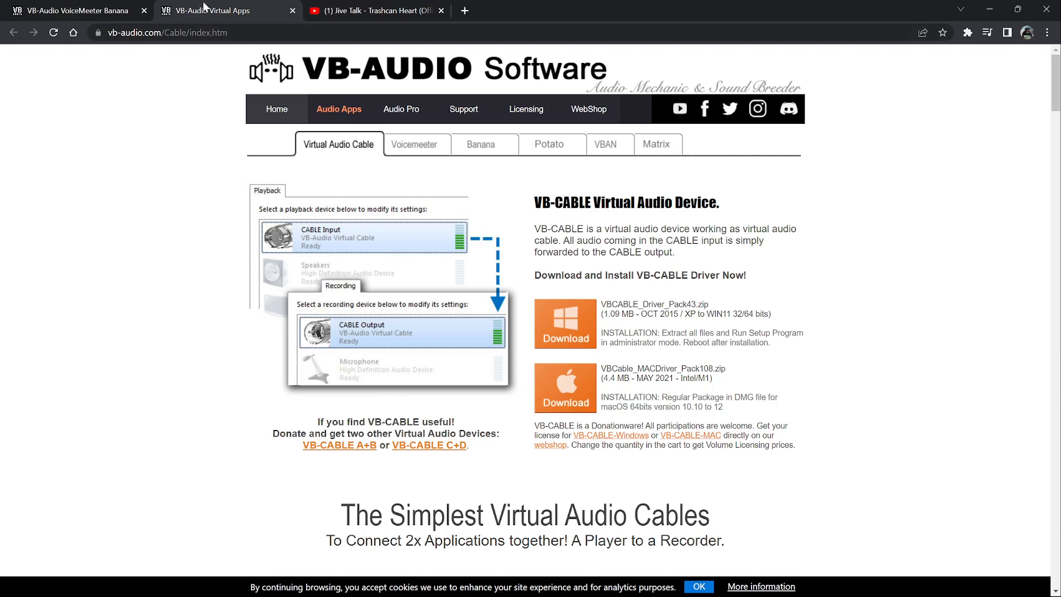
drag(530, 8, 492, 46)
click(332, 56)
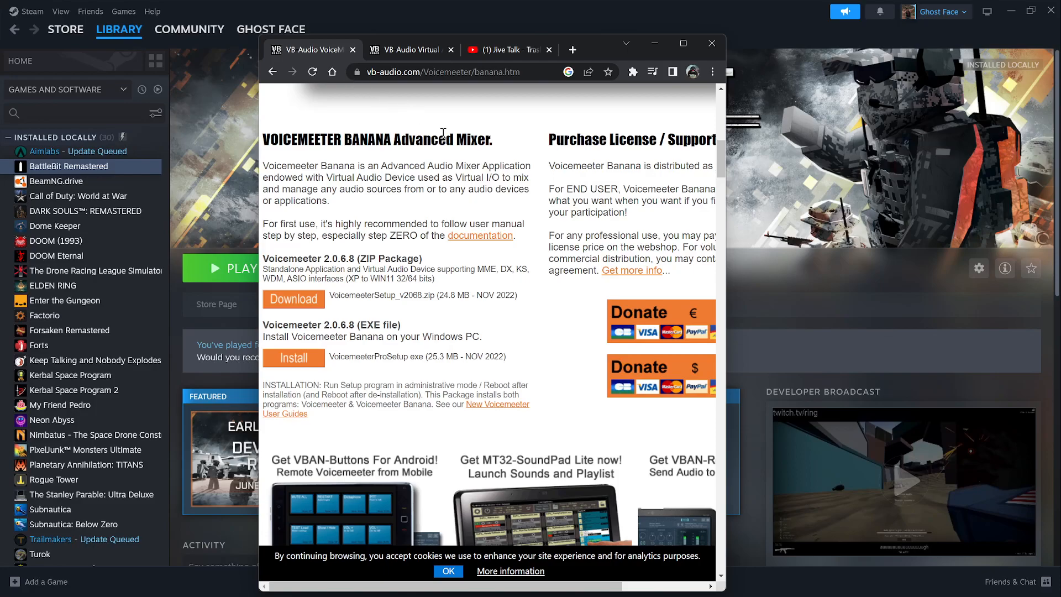
click(428, 50)
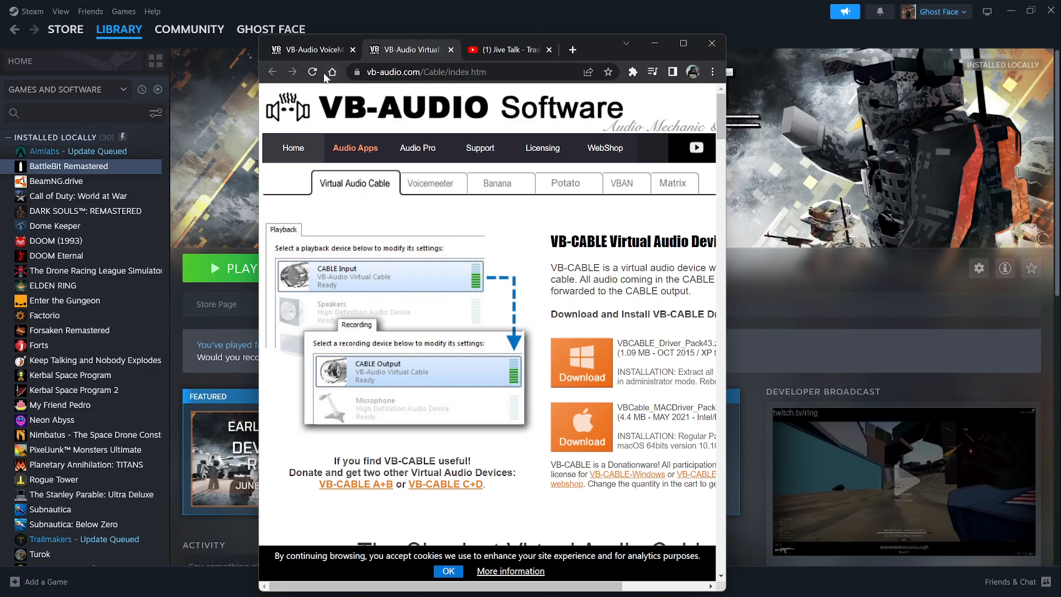
Open File Explorer and browse to the Voicemeeter installation folder under C:\Program Files (x86)\VB
click(1011, 11)
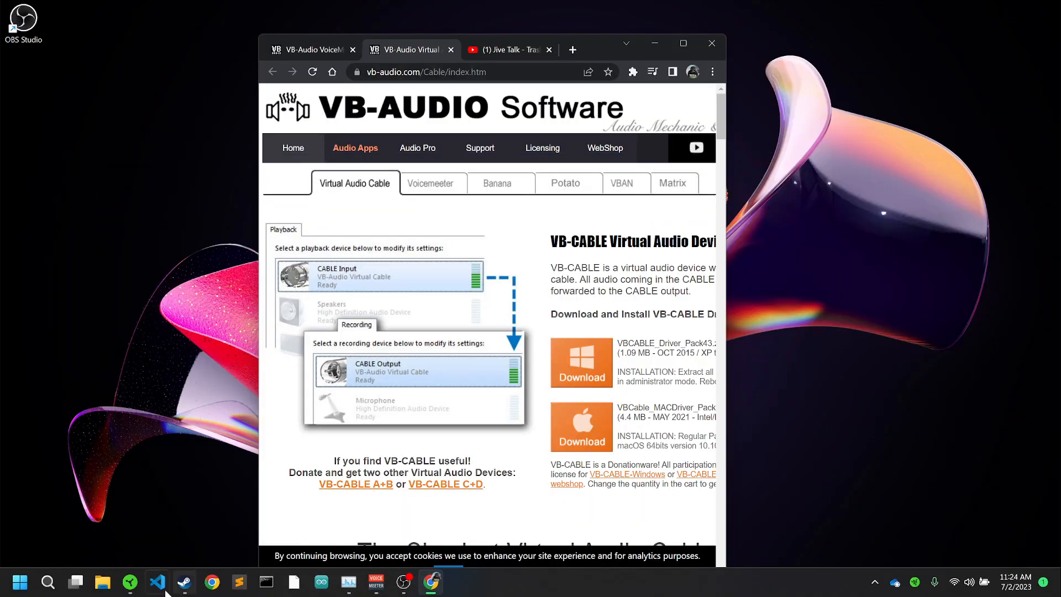
click(103, 581)
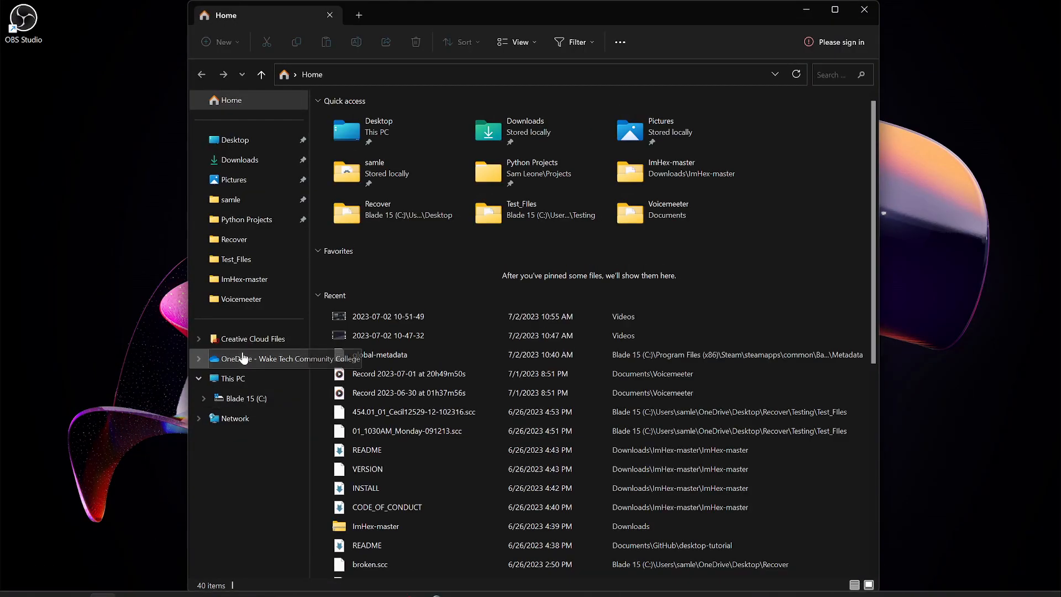
click(244, 403)
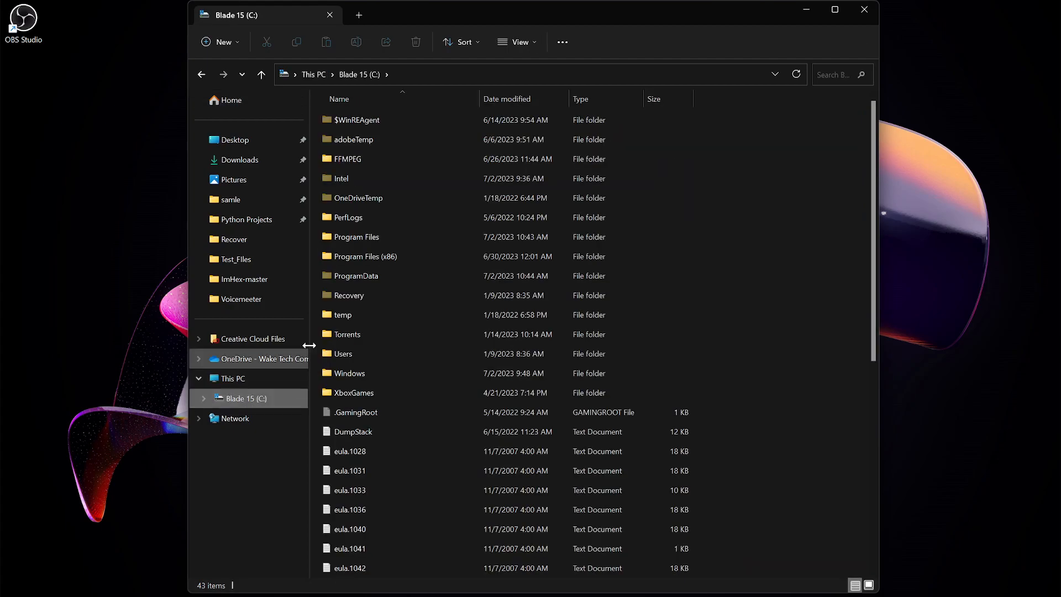
click(383, 255)
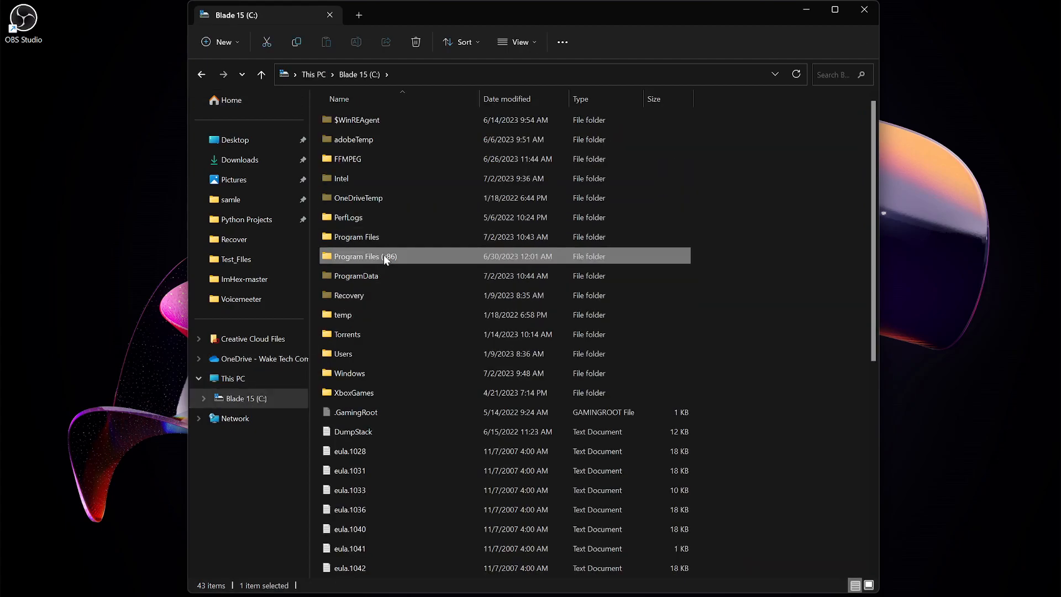
double_click(382, 255)
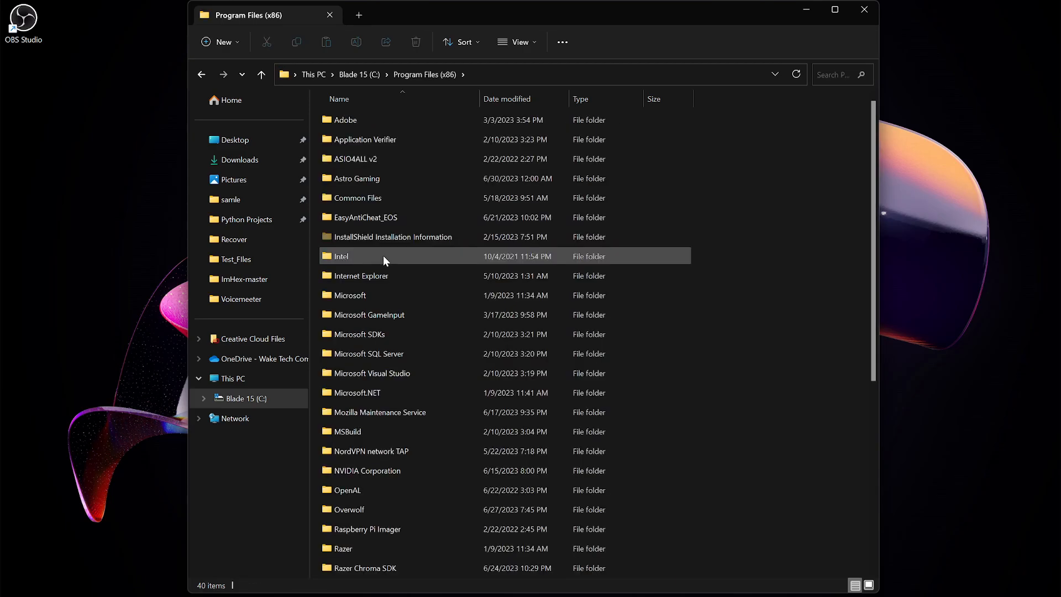
scroll(376, 243, down, 4)
scroll(377, 242, down, 2)
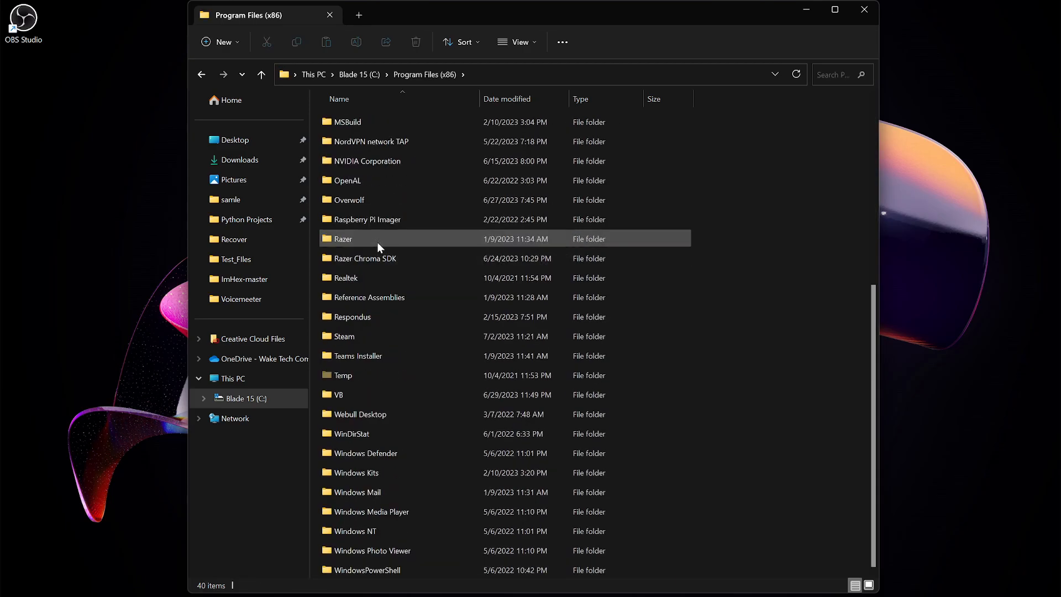
double_click(354, 395)
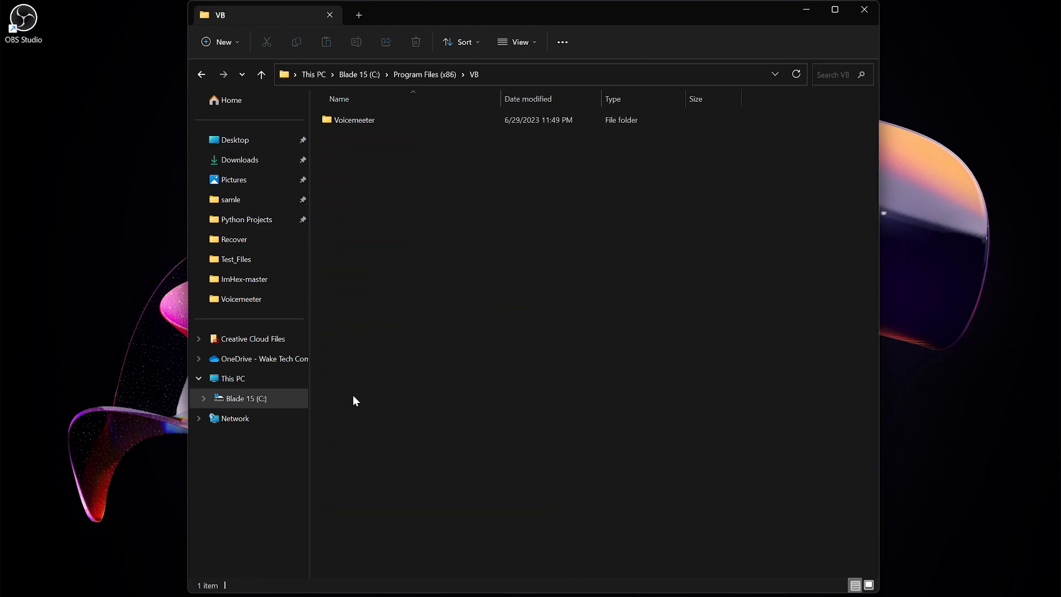
double_click(364, 122)
scroll(376, 280, down, 5)
scroll(376, 280, down, 10)
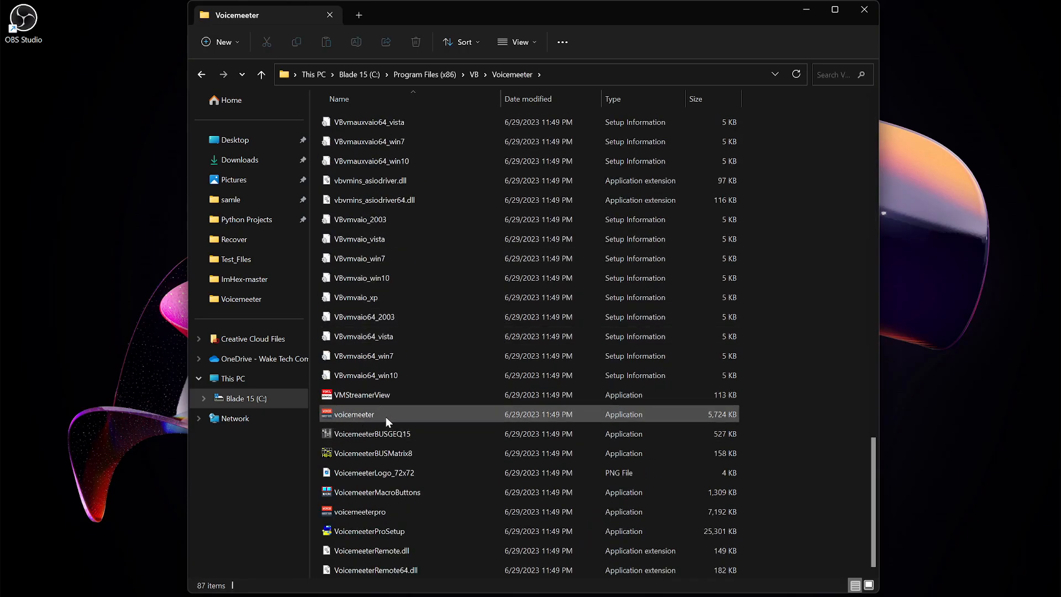
Close File Explorer and bring up the running Voicemeeter mixer
mouse_move(359, 412)
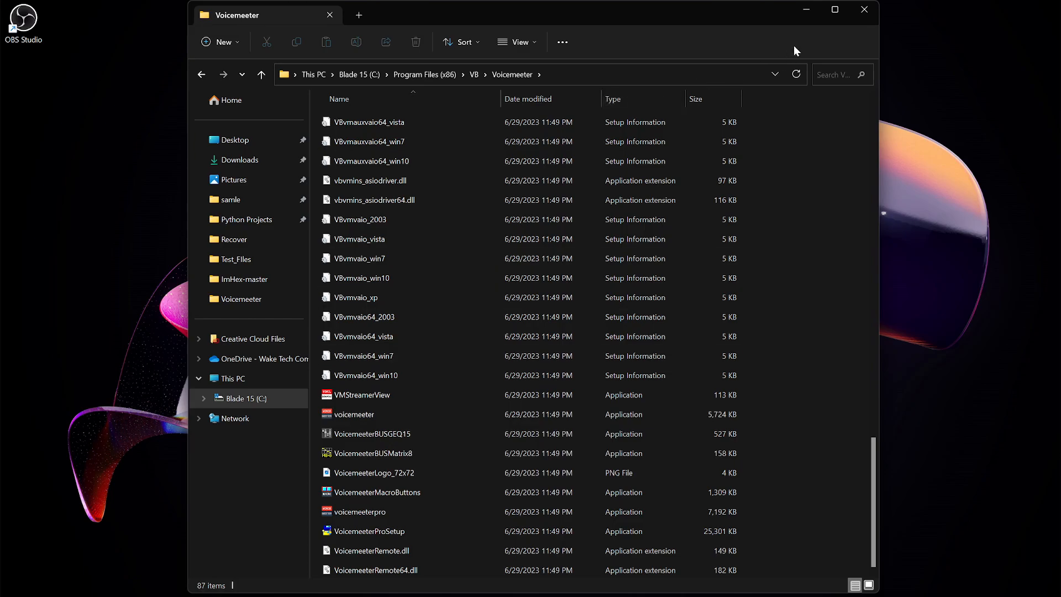
click(863, 11)
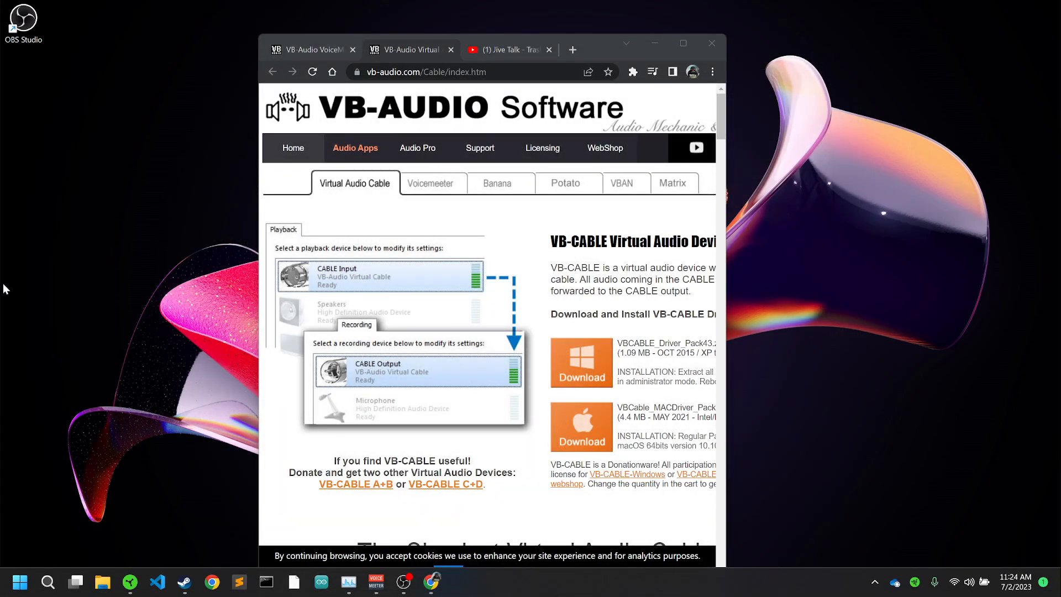
click(376, 581)
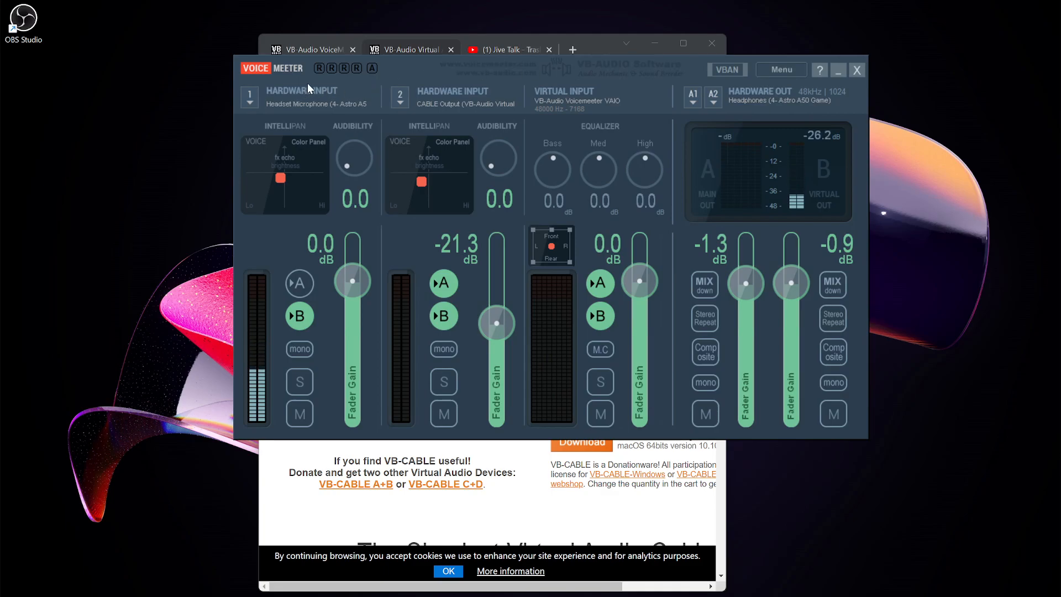
Inspect the device lists for Hardware Out A1 and Hardware Inputs 1 and 2 without changing them
click(693, 100)
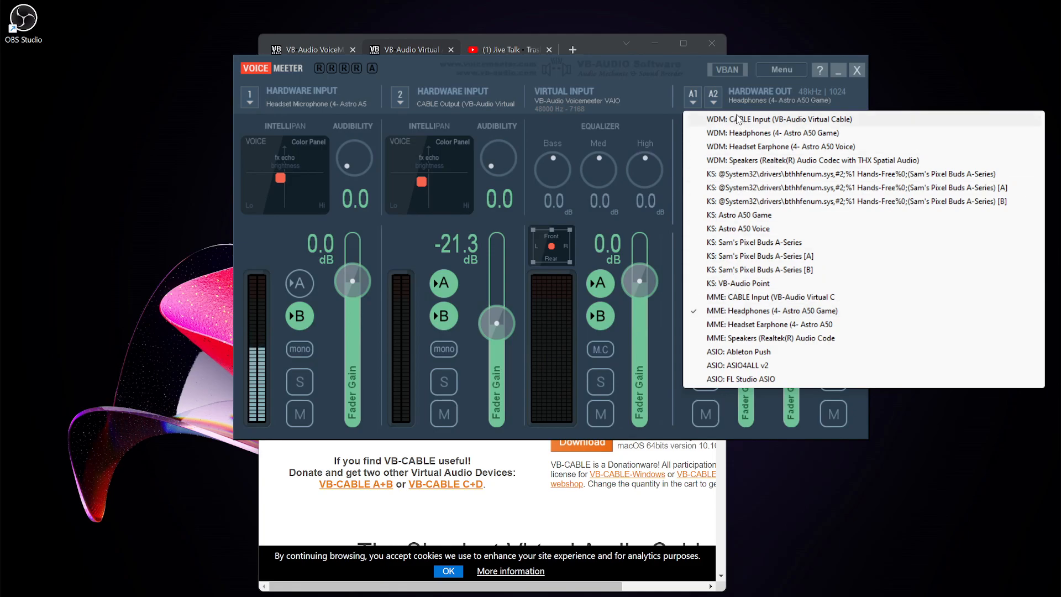
click(607, 62)
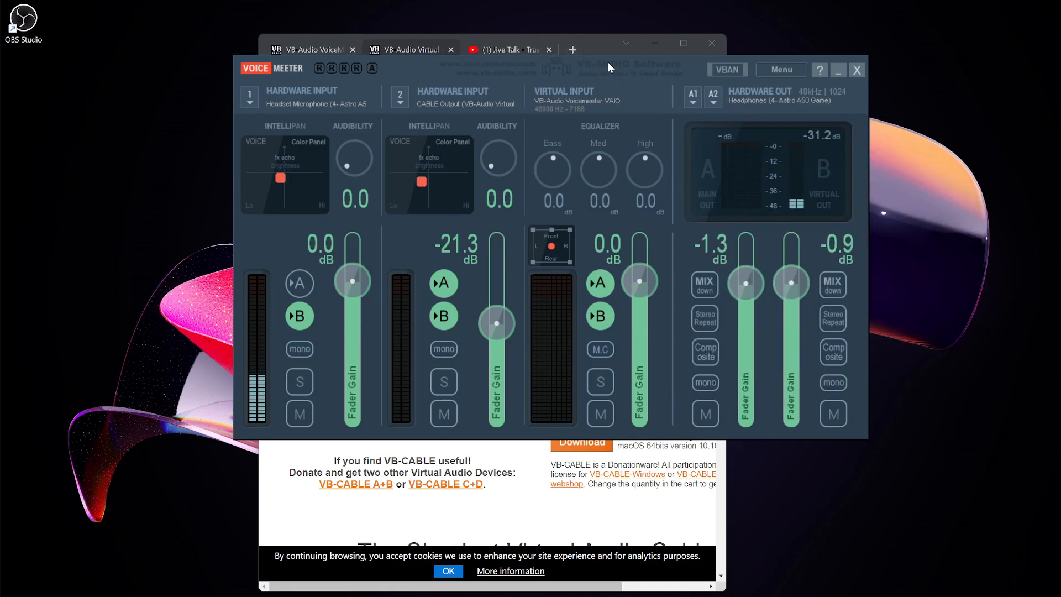
click(297, 96)
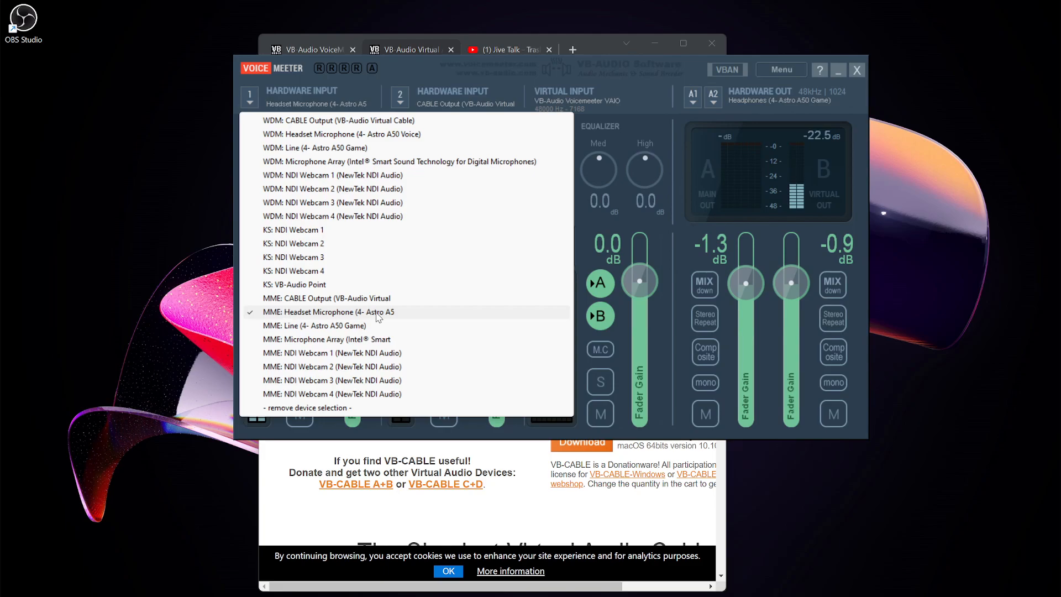
click(309, 100)
click(310, 101)
click(429, 65)
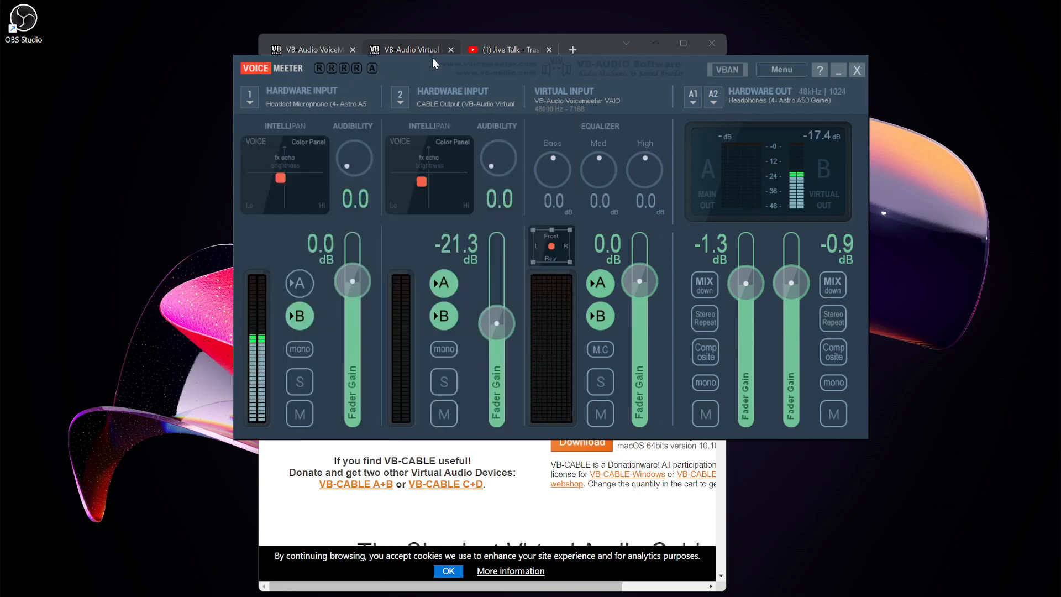
click(310, 99)
click(330, 92)
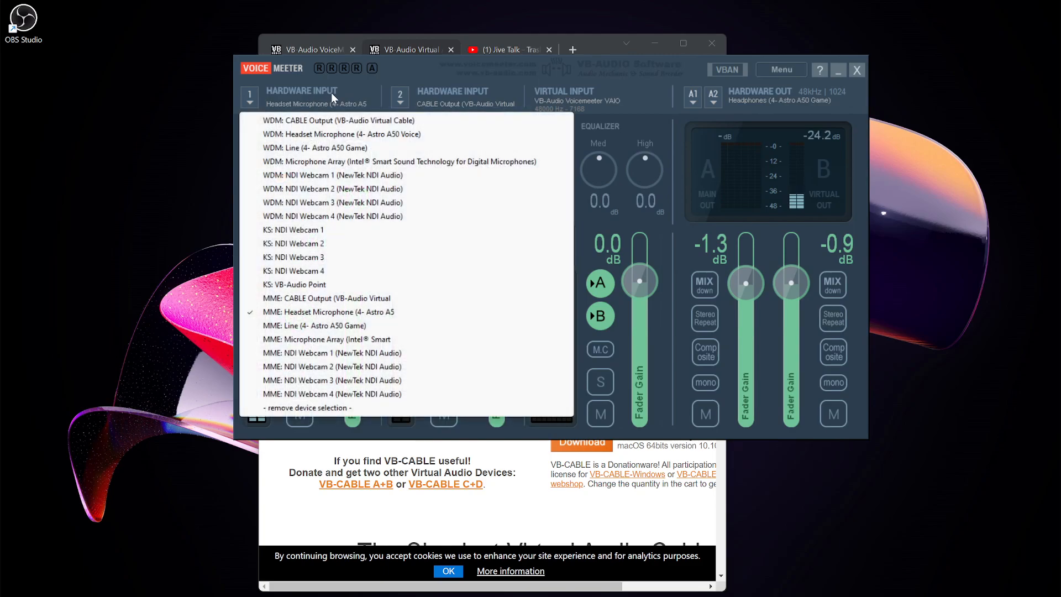
click(432, 71)
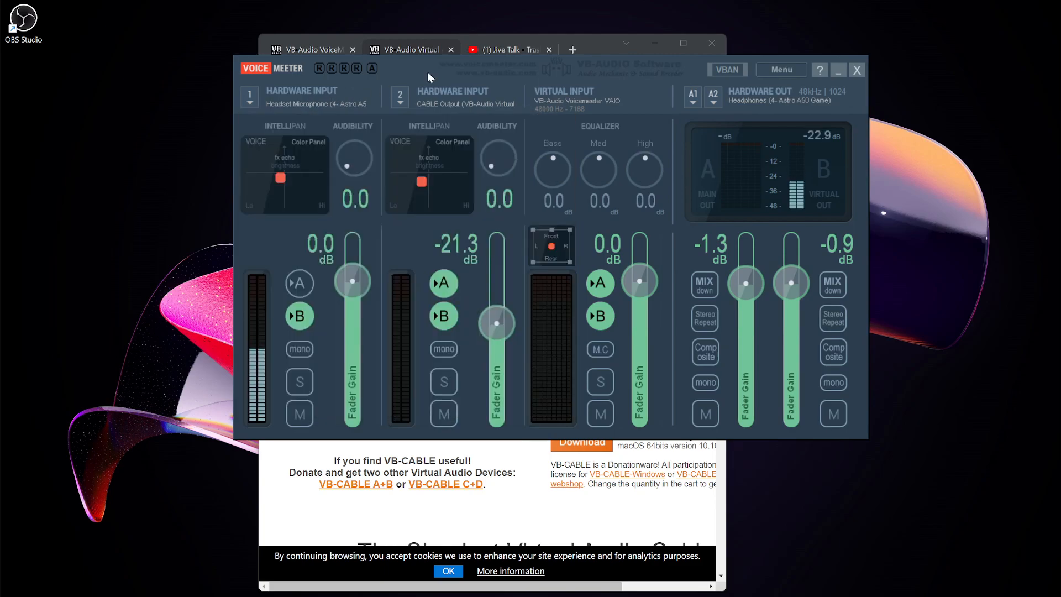
click(447, 95)
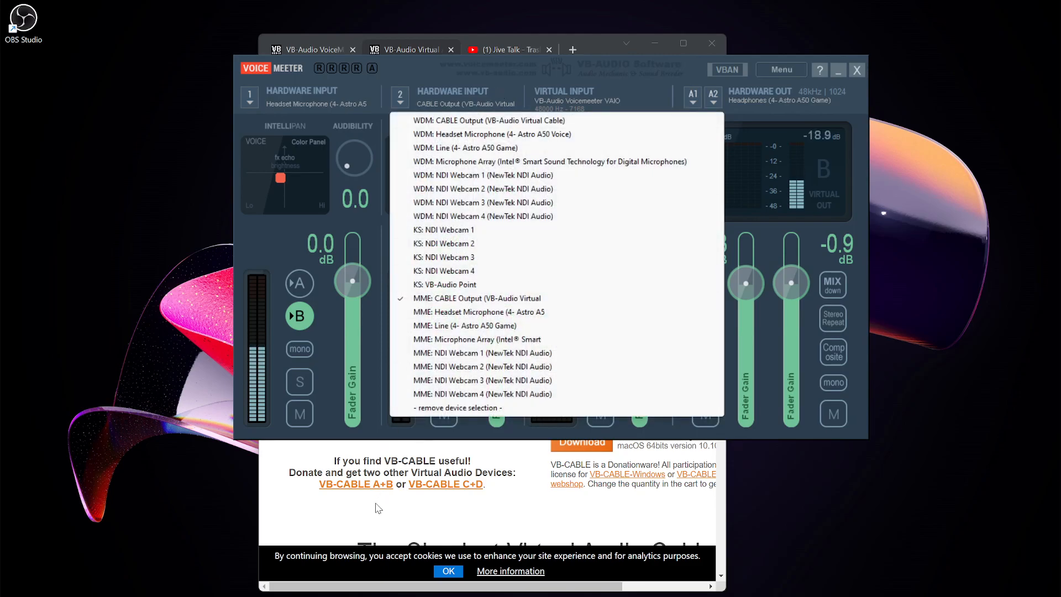
click(376, 526)
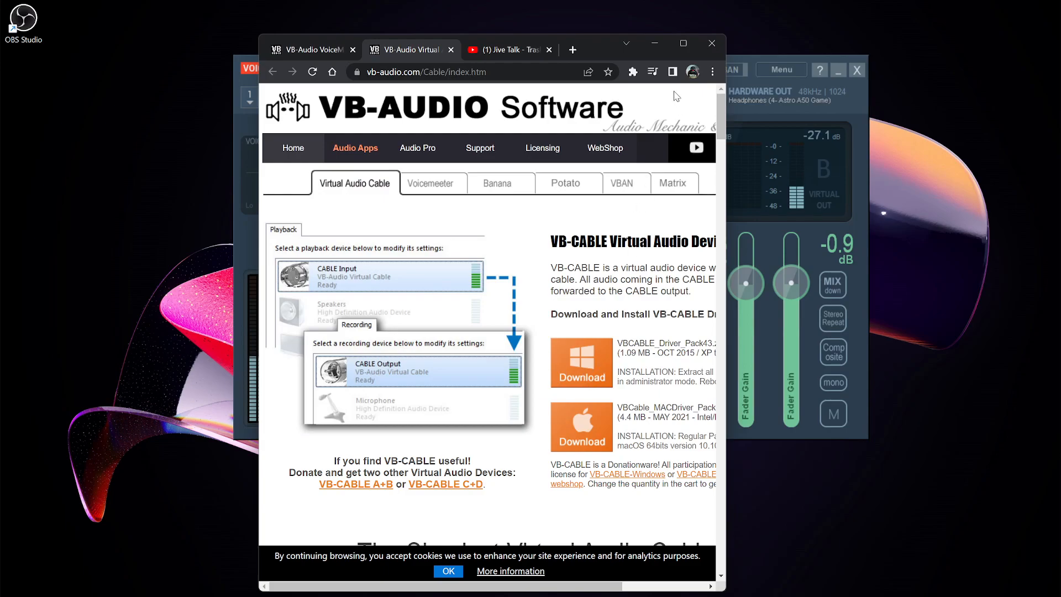
Arrange the Voicemeeter and browser windows side by side on the desktop
drag(592, 43, 578, 476)
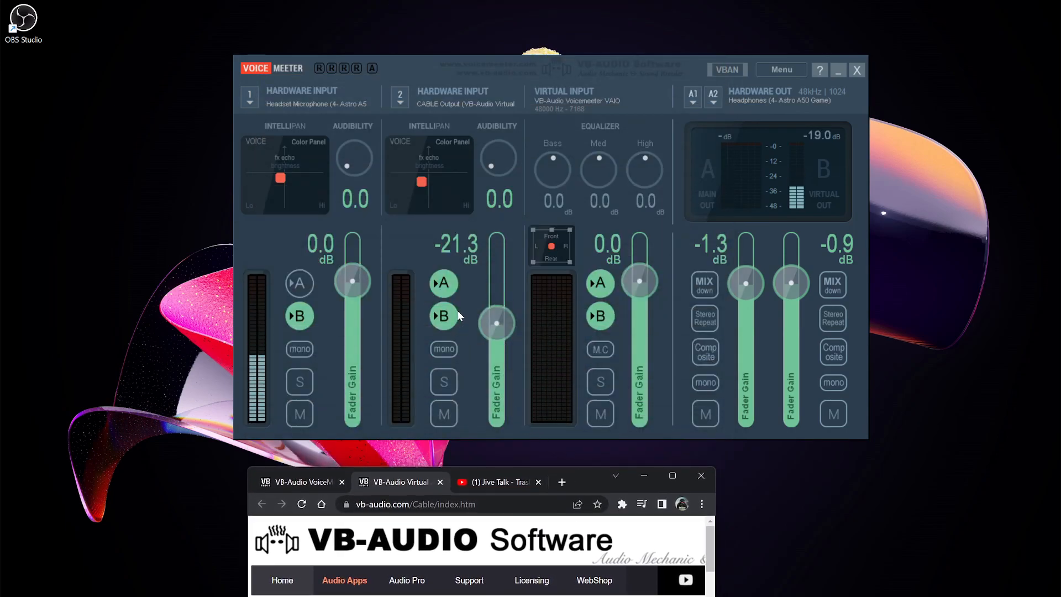
drag(590, 472, 777, 189)
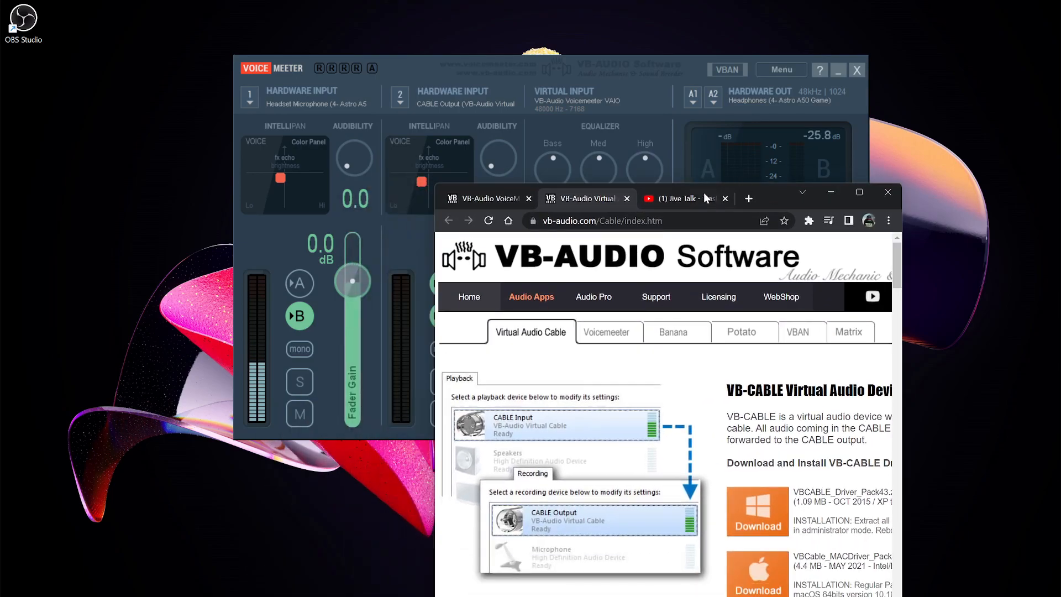
drag(471, 61, 250, 9)
drag(766, 196, 893, 19)
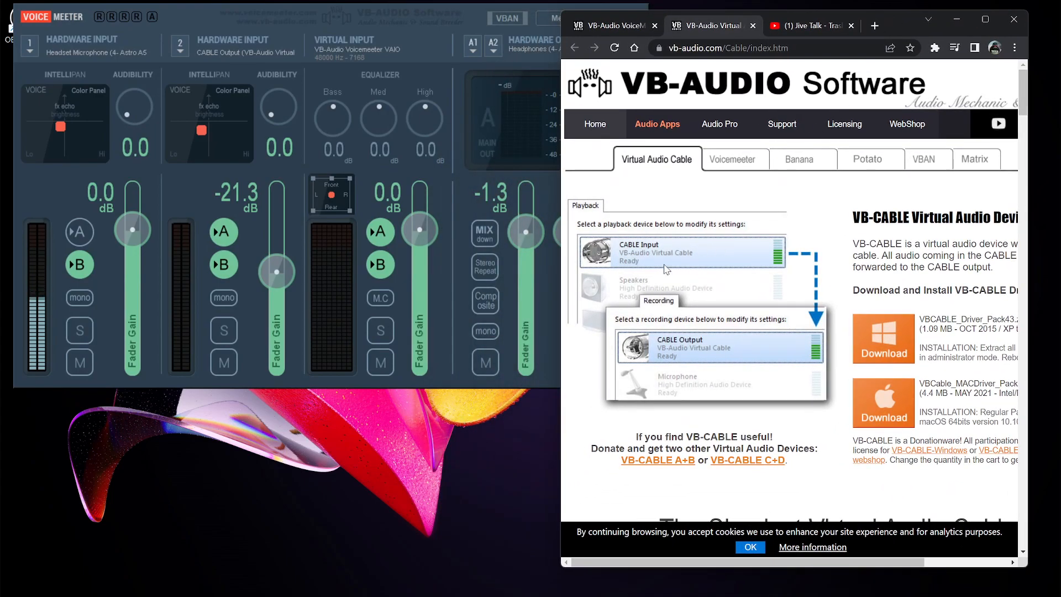
Open the Windows volume mixer and expand the System sounds and Google Chrome entries to view their devices
mouse_move(975, 590)
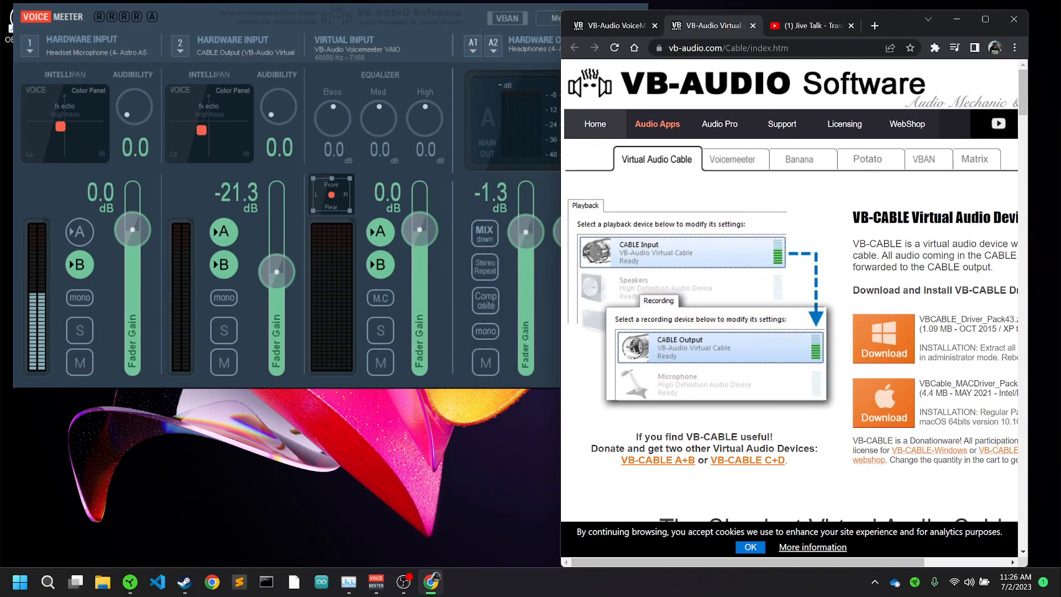
right_click(969, 584)
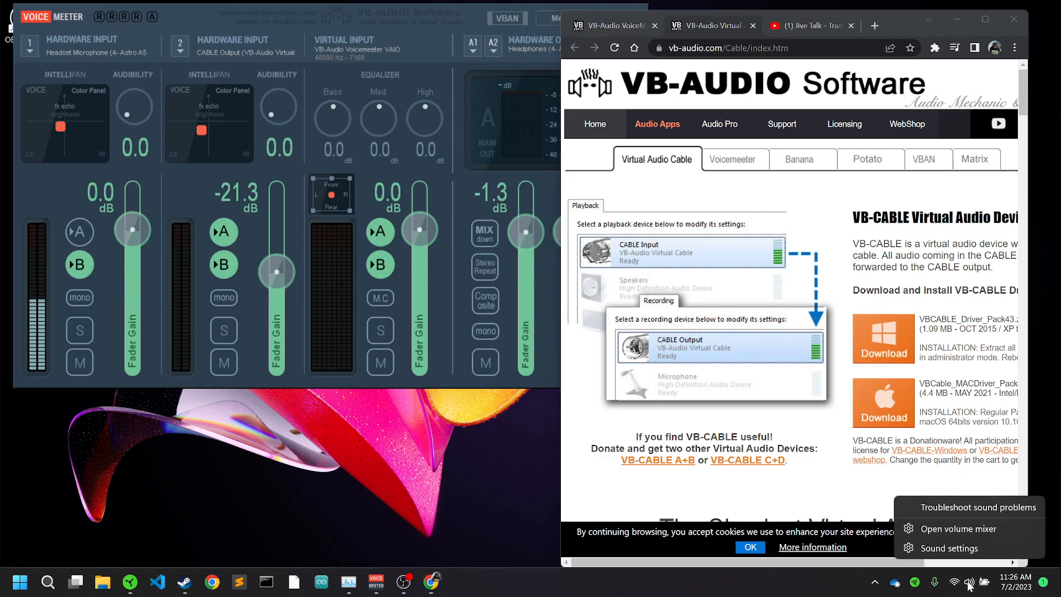
click(961, 528)
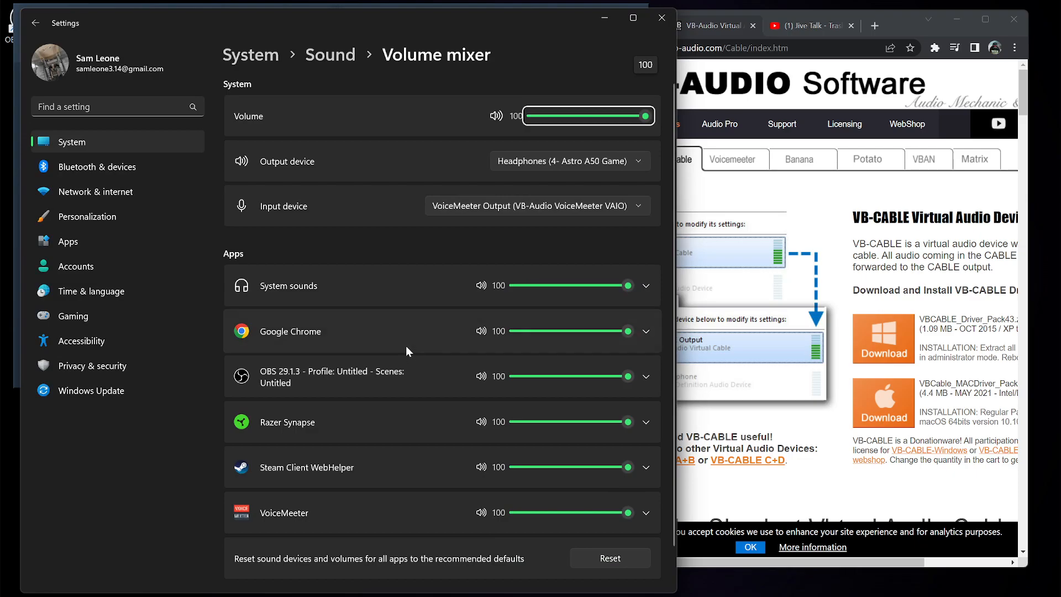
drag(680, 313, 886, 294)
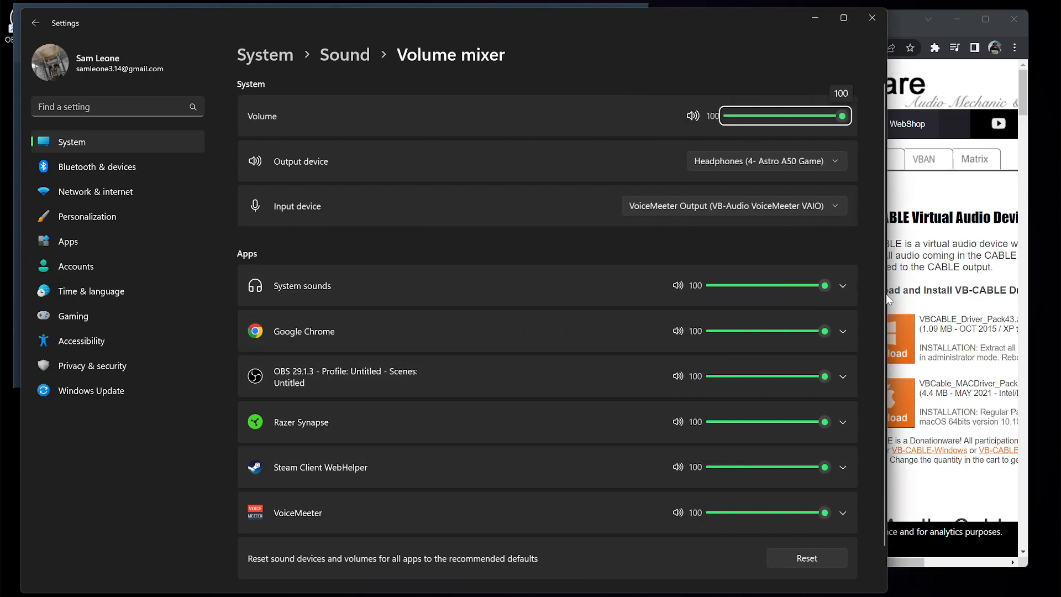
click(843, 285)
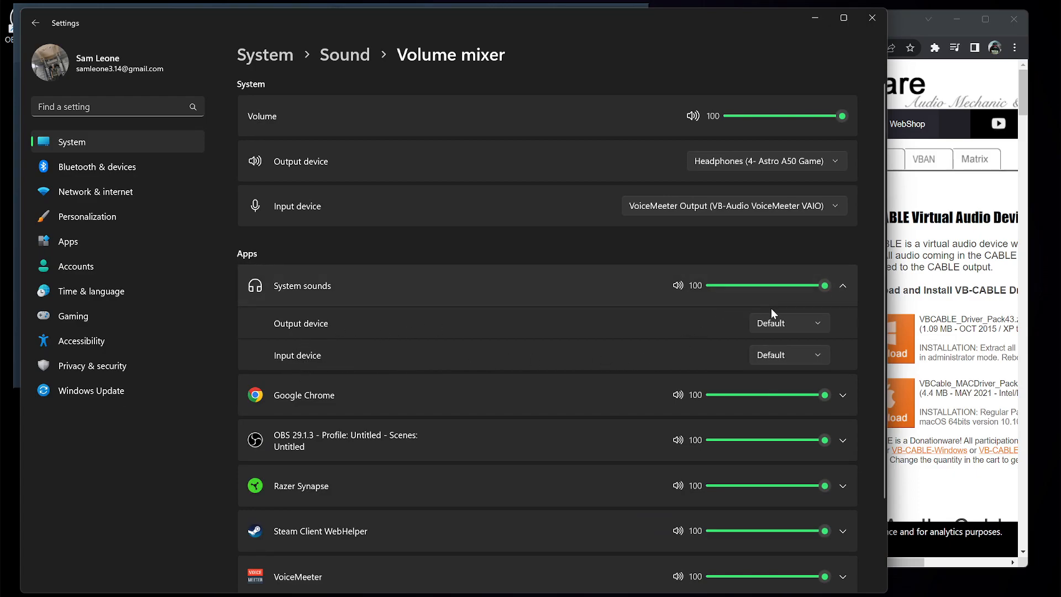
click(610, 401)
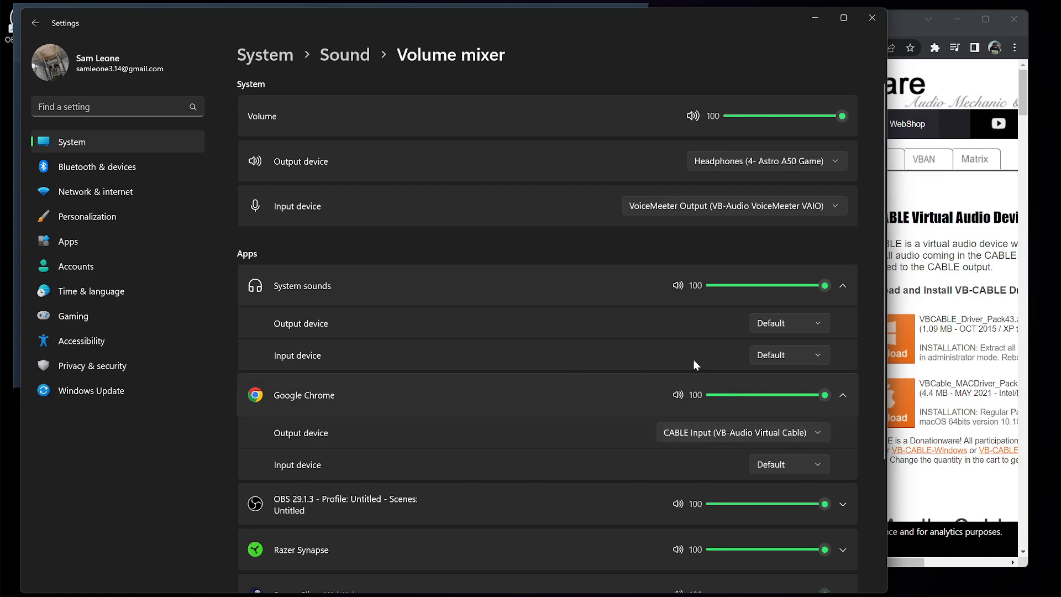
Reposition the Settings window beneath Voicemeeter and bring the Voicemeeter mixer to the front
drag(608, 44, 673, 500)
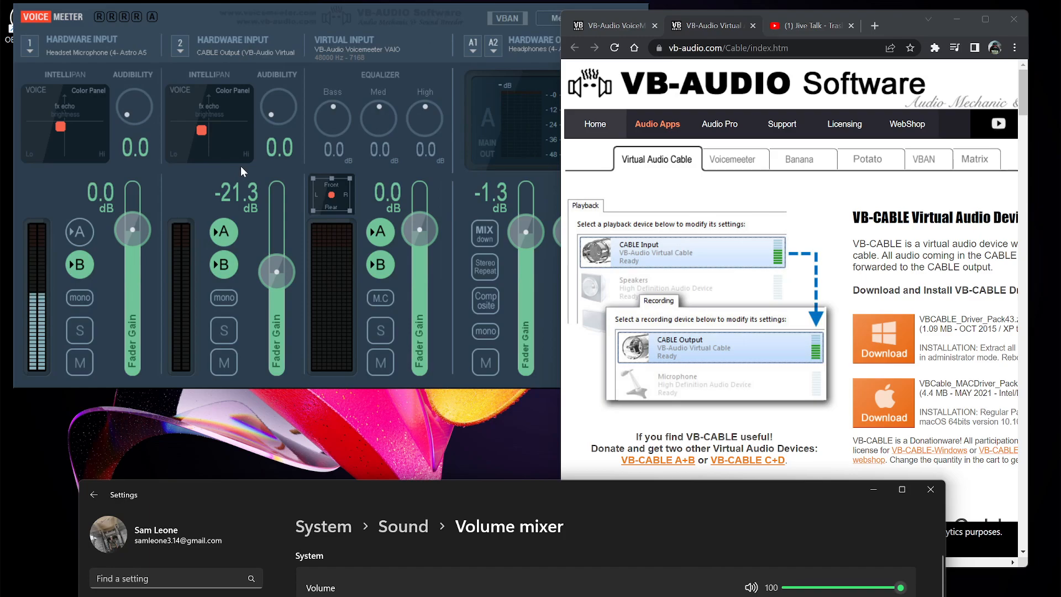
drag(902, 24, 929, 19)
drag(555, 494, 490, 134)
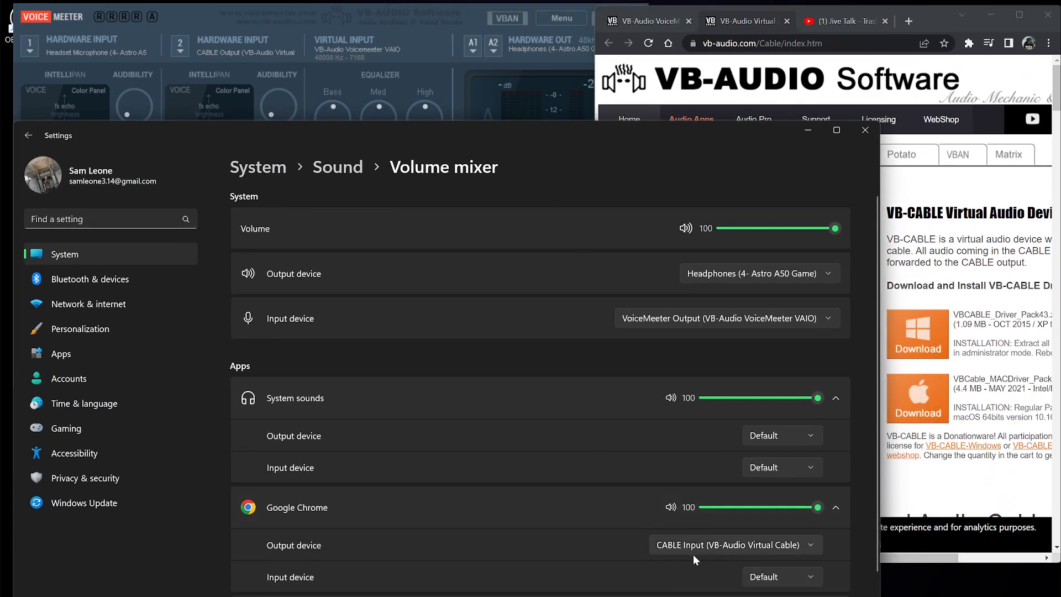
drag(573, 143, 682, 474)
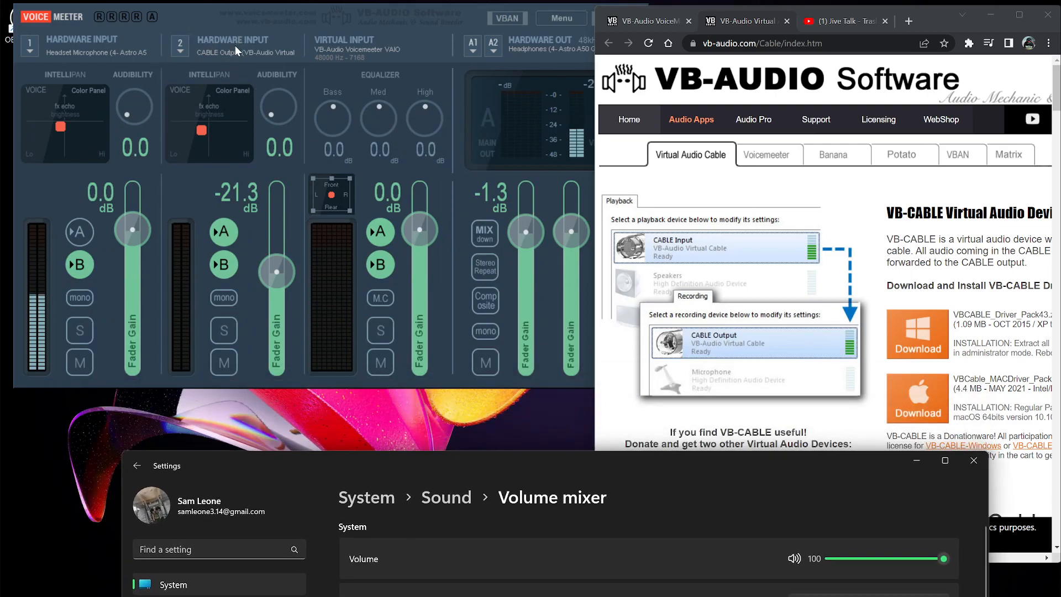
click(440, 21)
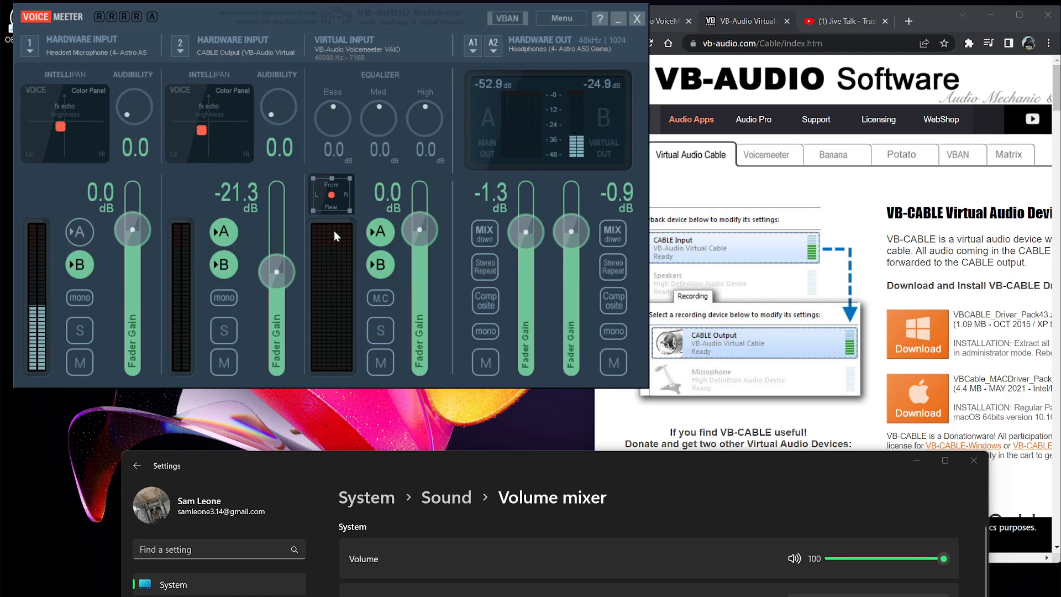
Switch to the YouTube tab and briefly play then pause the video to test audio reaching Voicemeeter
click(846, 21)
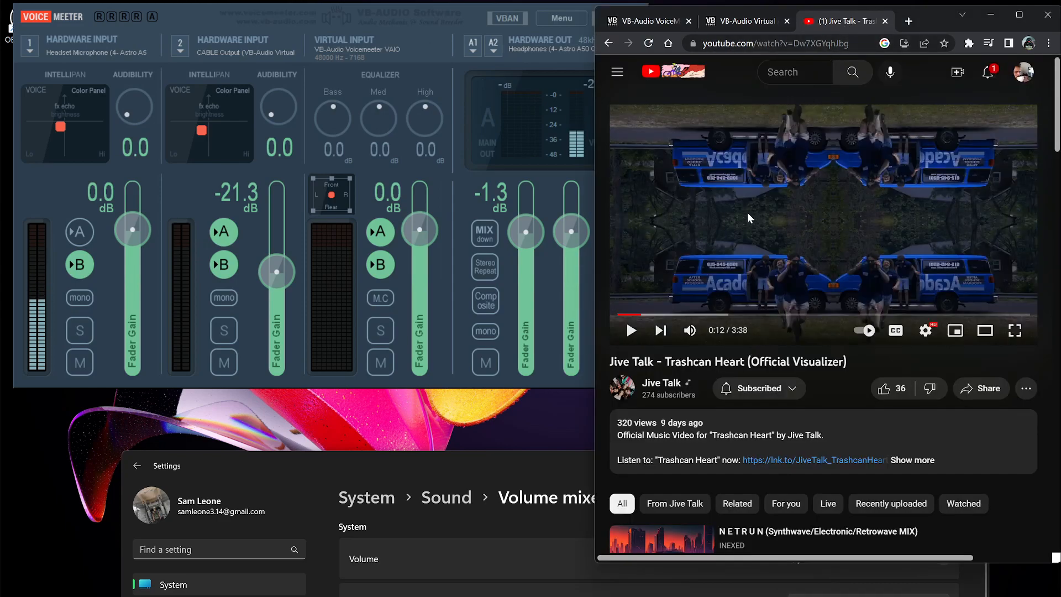
click(727, 247)
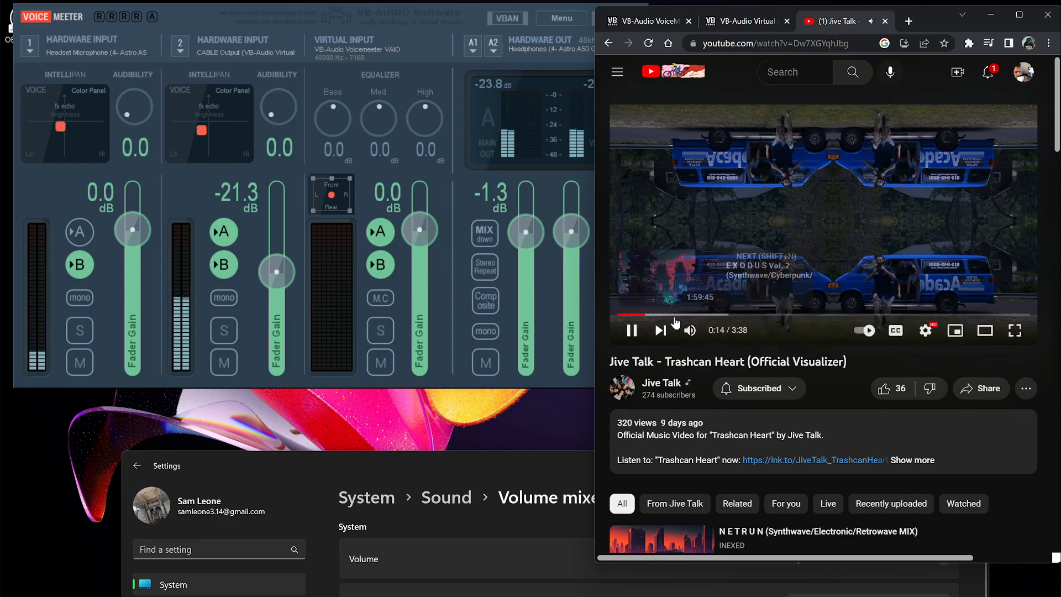
click(633, 329)
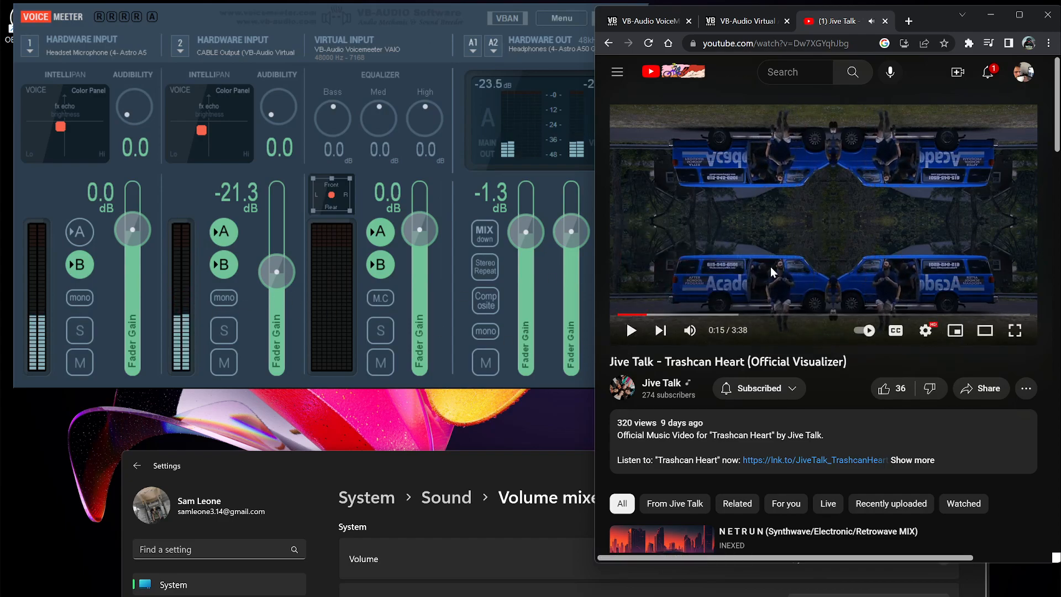
Toggle Hardware Input 2's A routing off while replaying the video, then switch it back on
click(223, 232)
click(802, 273)
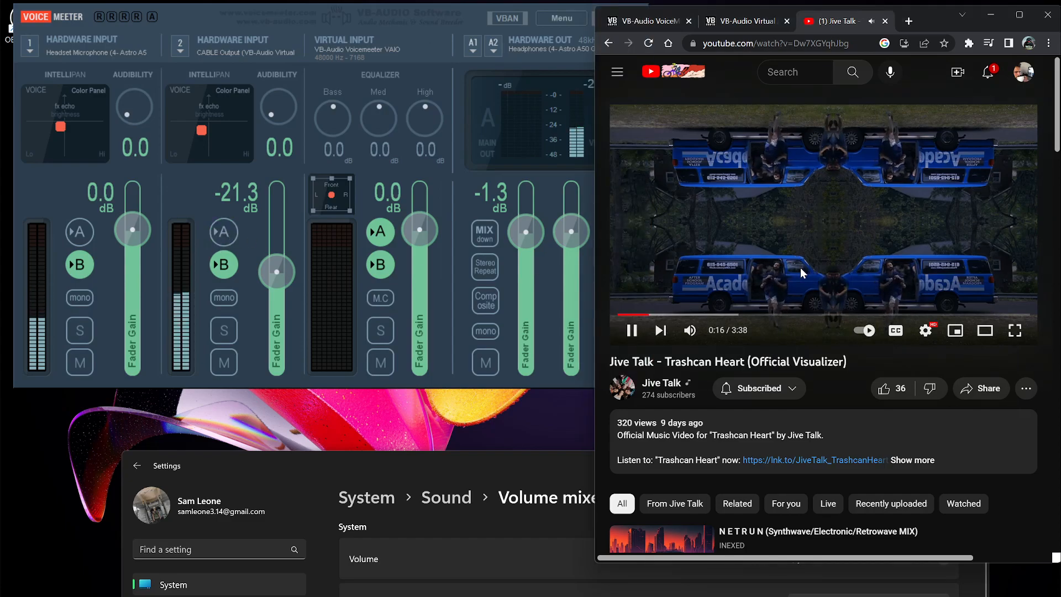
click(802, 272)
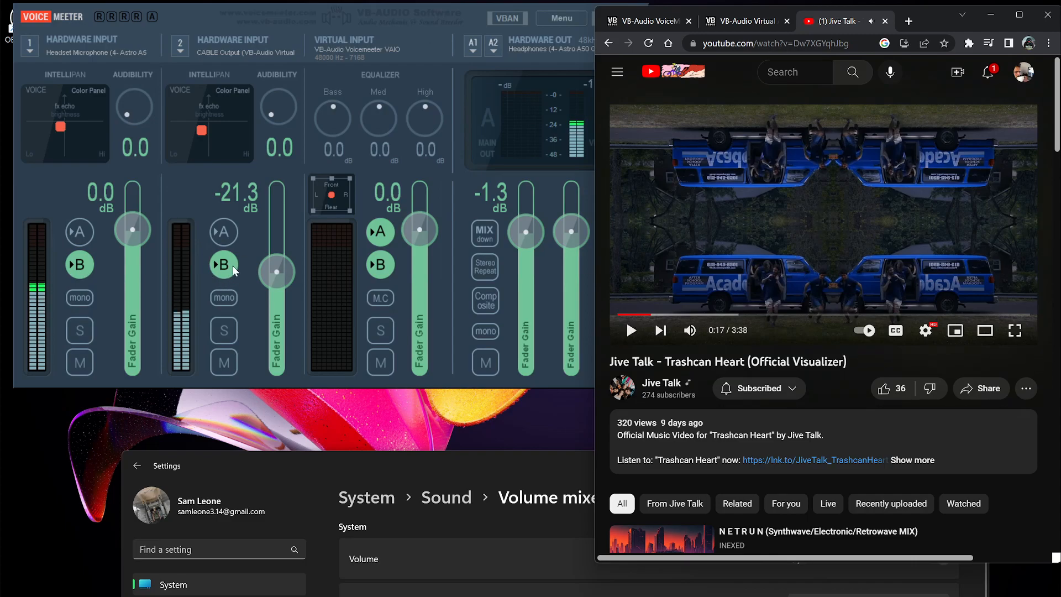
click(228, 235)
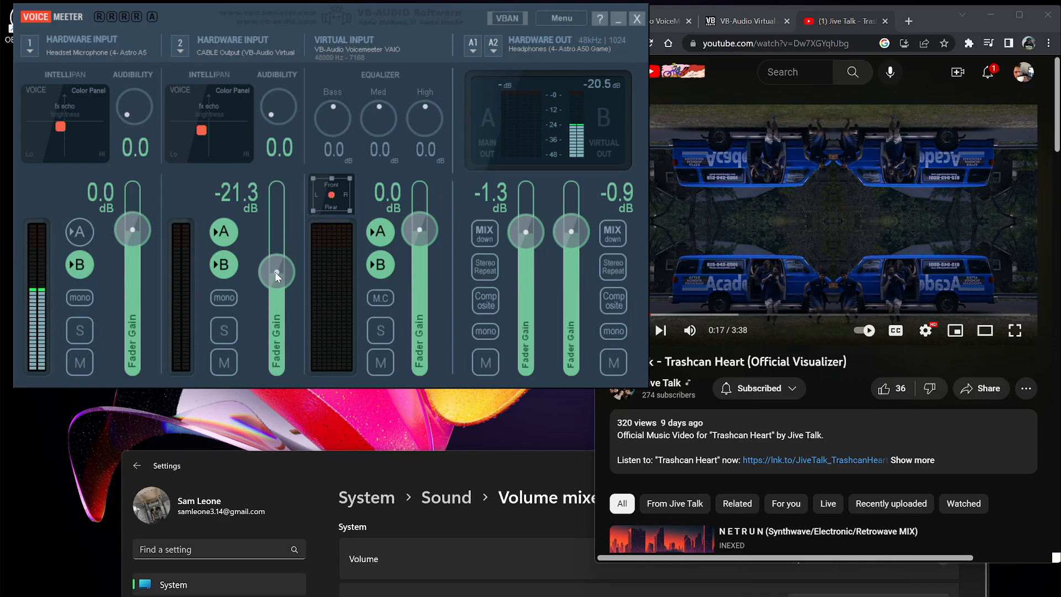
Raise the Hardware Input 2 fader gain to -19.4 dB and bring the mixer forward
mouse_move(276, 272)
mouse_down()
mouse_move(282, 195)
mouse_move(278, 269)
mouse_up()
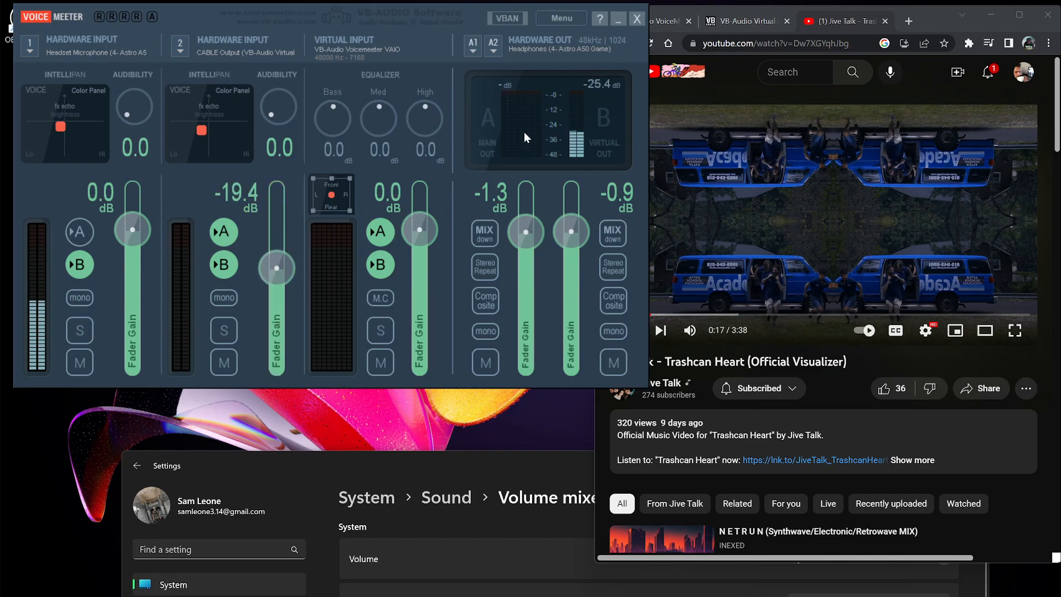
click(930, 14)
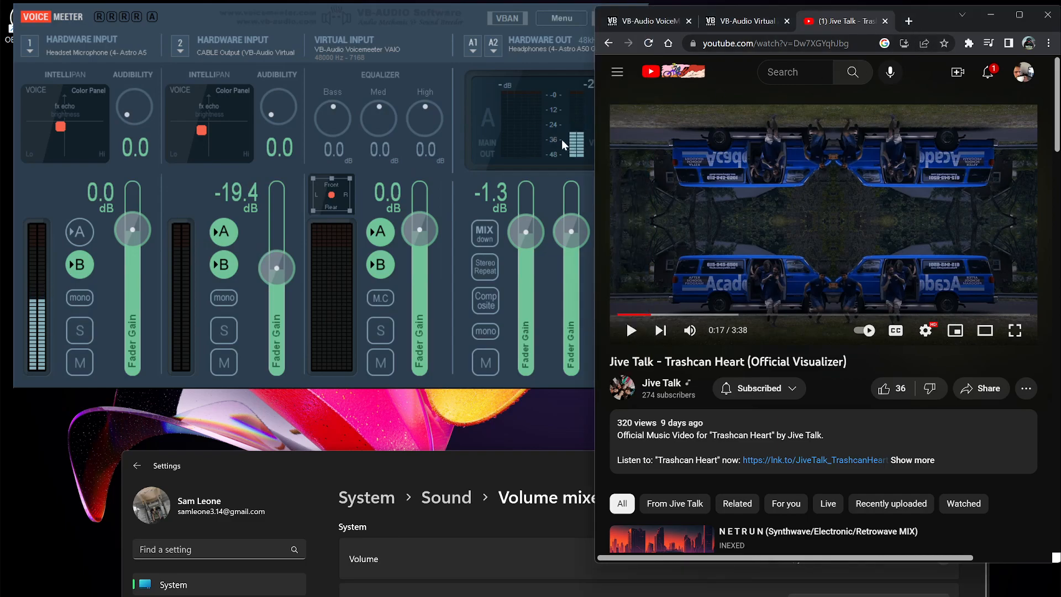
drag(408, 18, 400, 22)
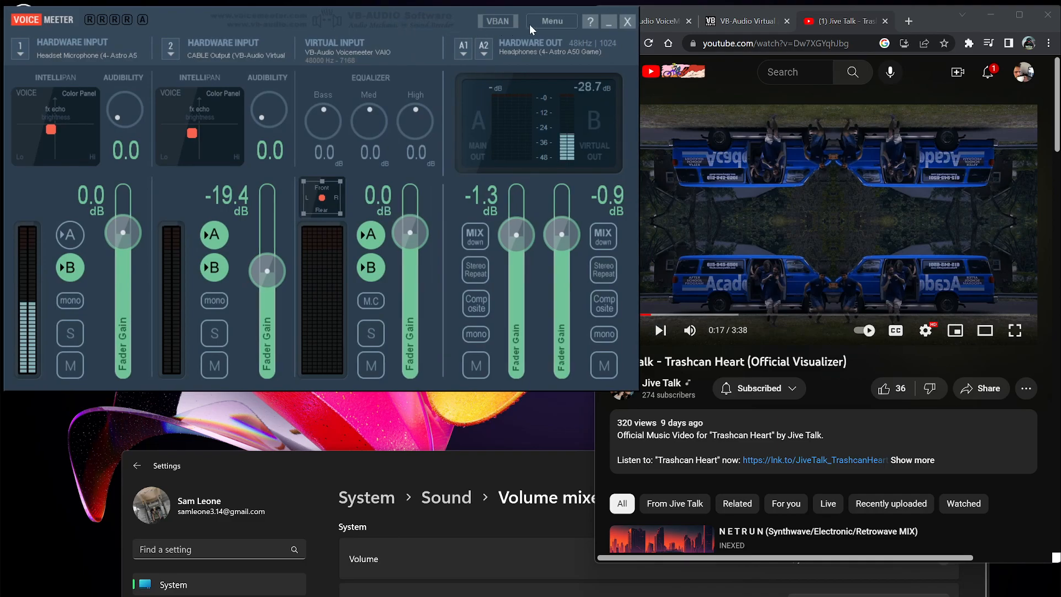
Open Voicemeeter's System Settings / Options panel to review device status, then close it
click(552, 21)
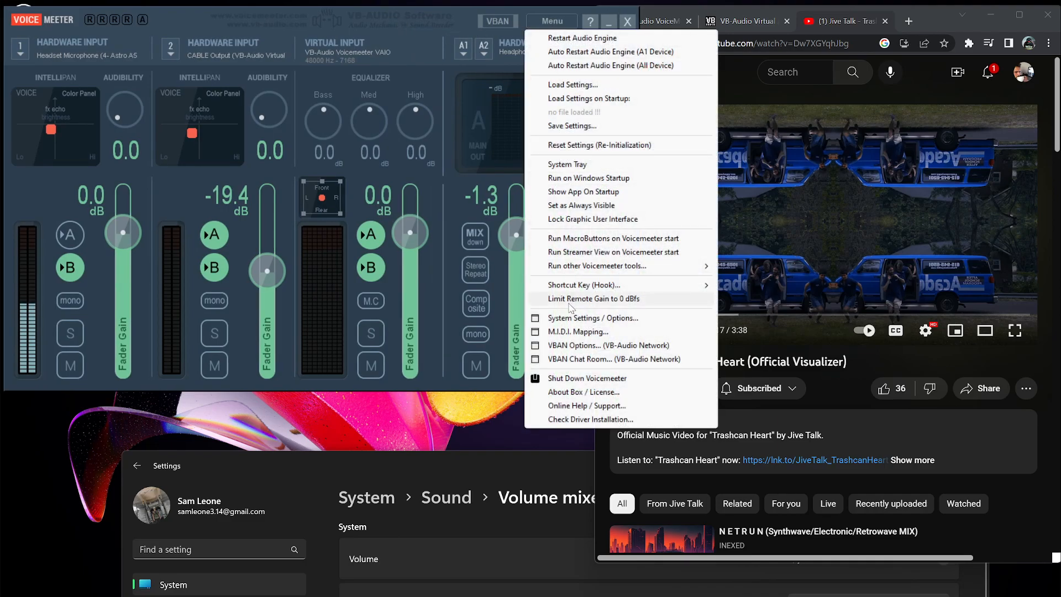
click(592, 318)
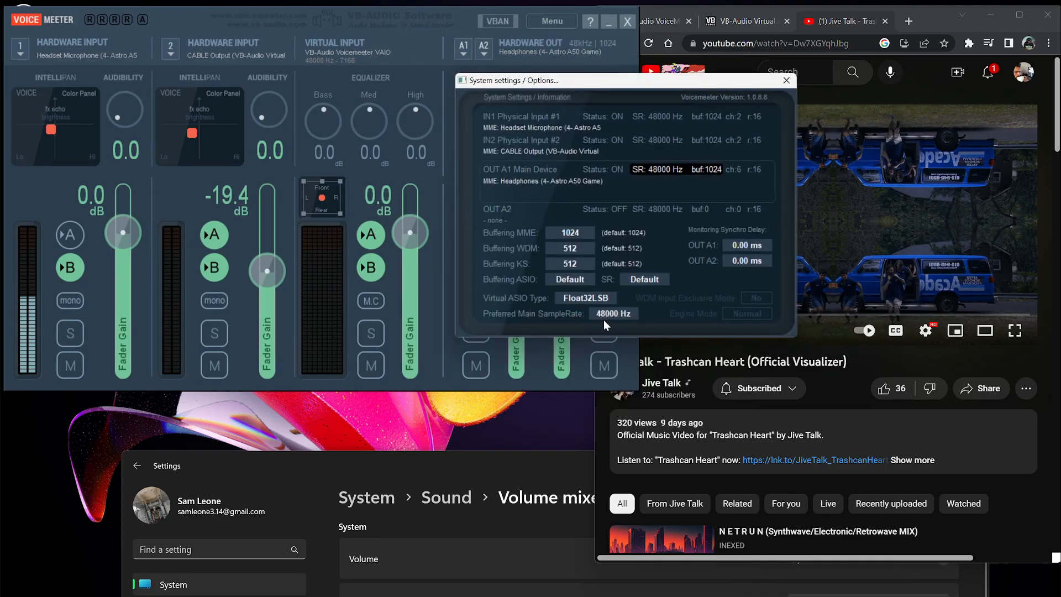
click(788, 81)
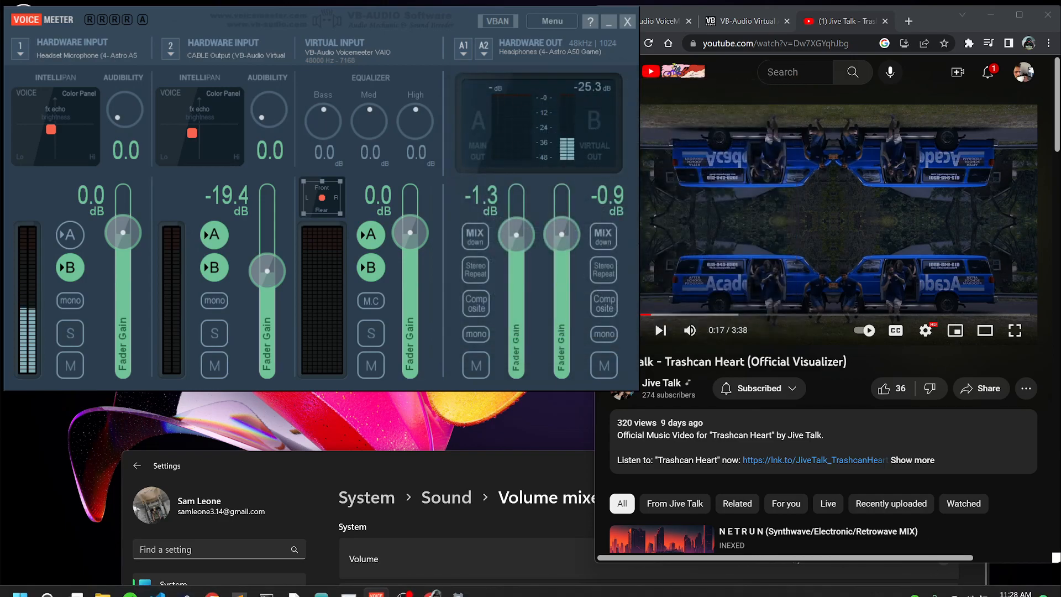
Open Windows Sound settings and launch the More sound settings dialog
right_click(974, 587)
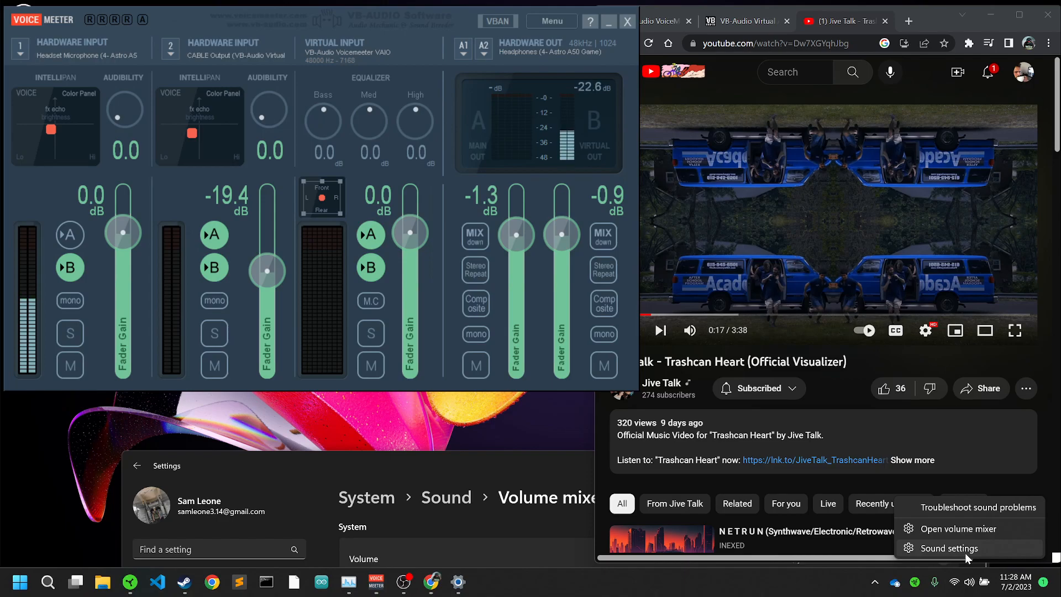
click(964, 553)
drag(549, 462, 484, 52)
scroll(536, 255, down, 10)
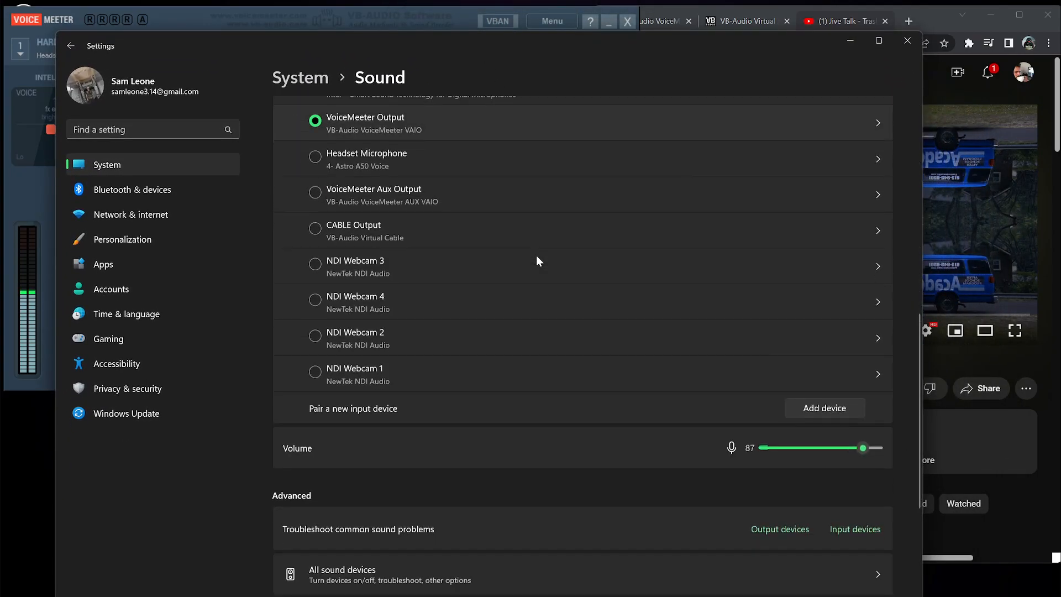
scroll(536, 255, down, 2)
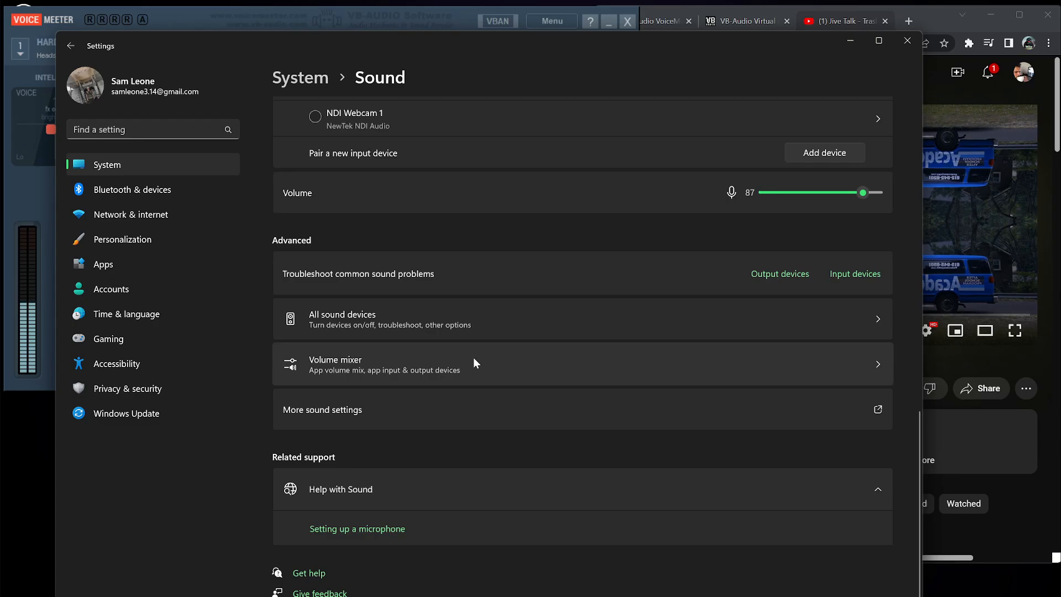
click(432, 411)
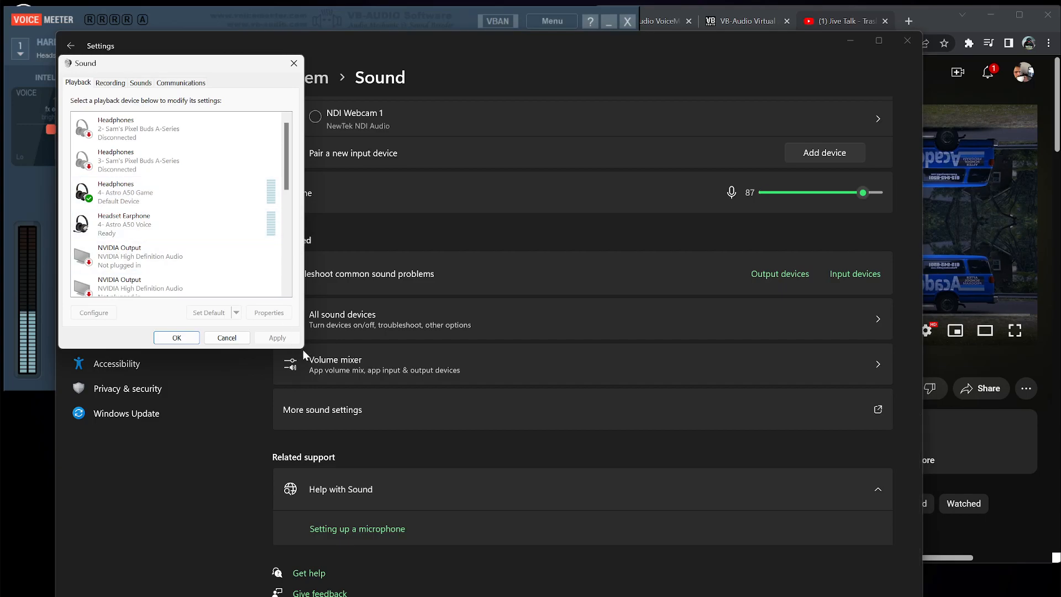
Inspect the playback devices and the Recording tab's device list in the Sound dialog
click(116, 196)
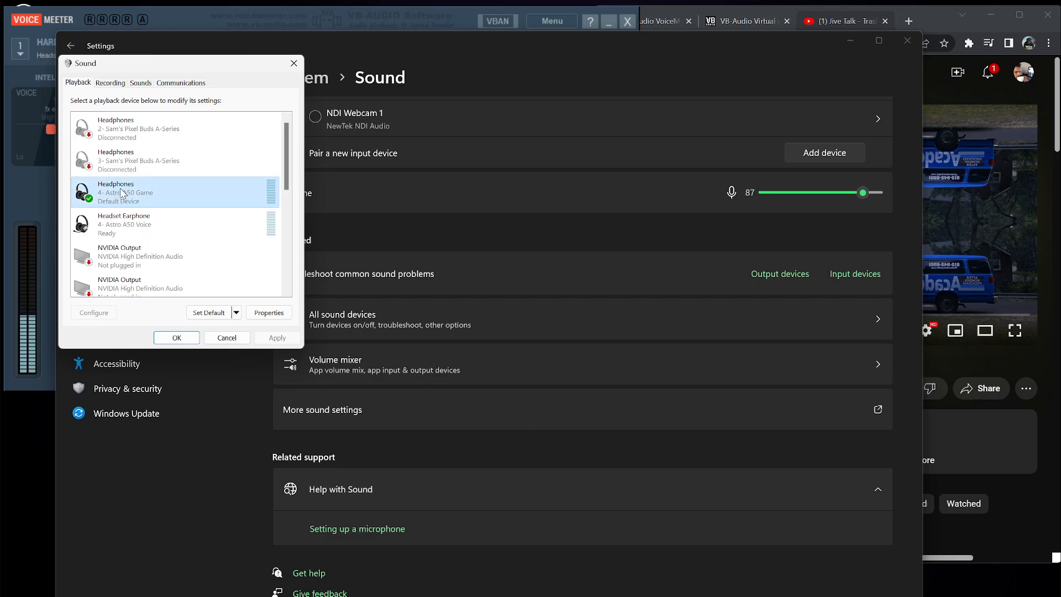
right_click(131, 220)
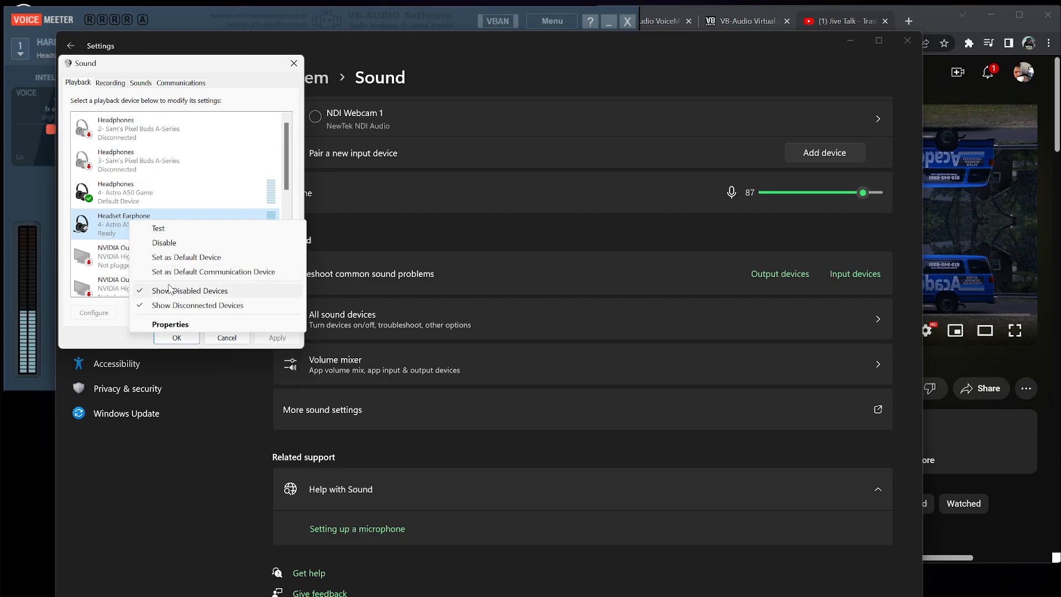
click(127, 198)
right_click(126, 194)
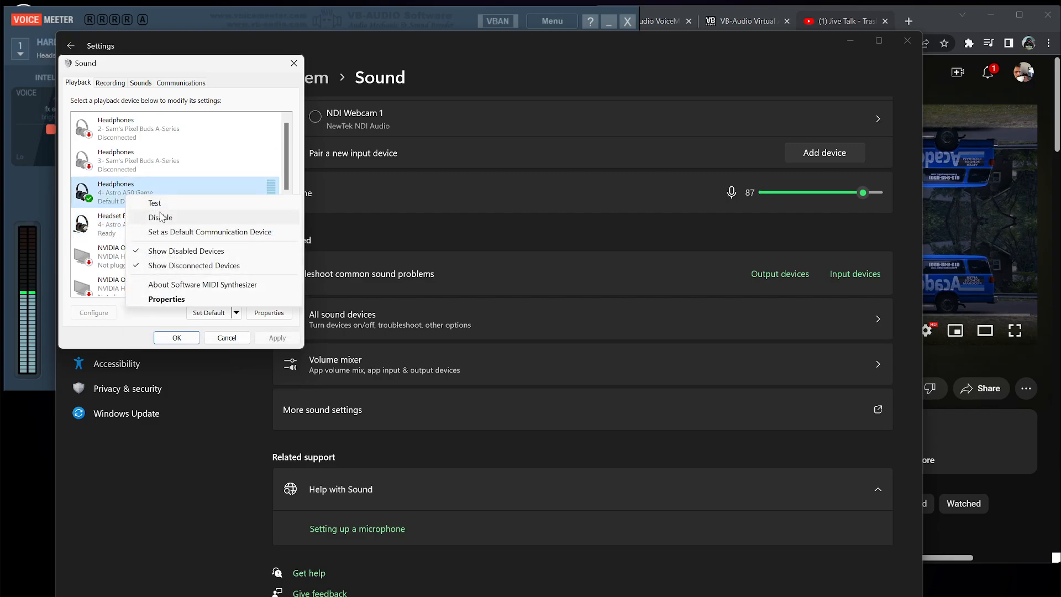
click(110, 196)
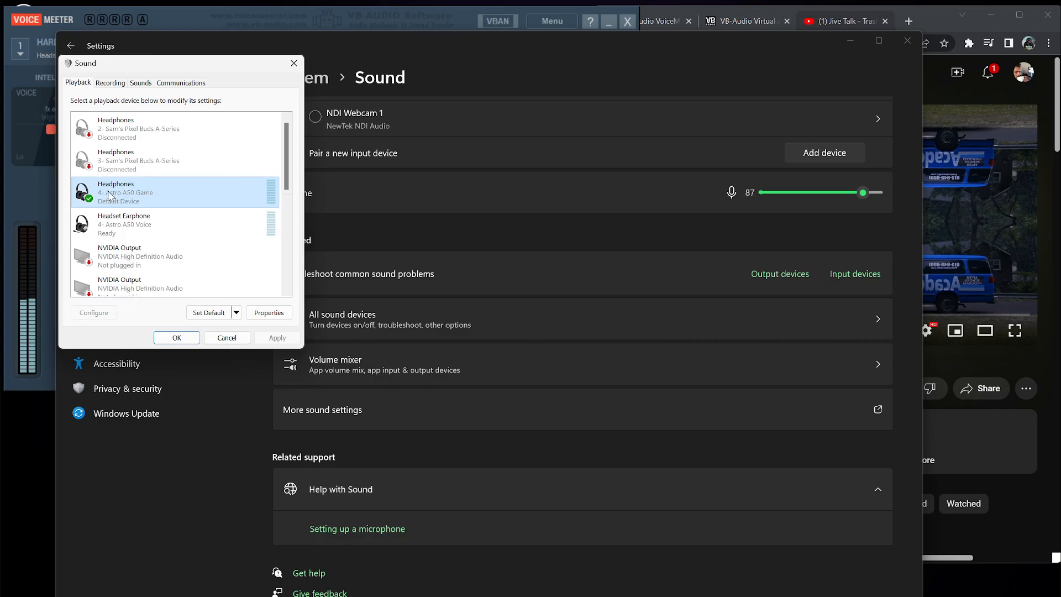
click(112, 84)
scroll(221, 215, down, 1)
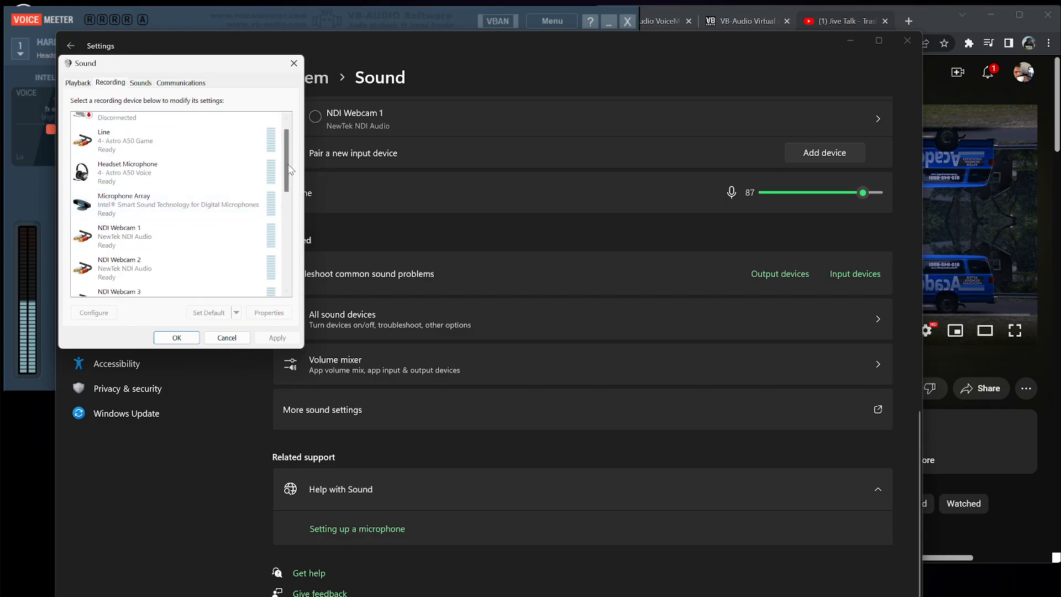
scroll(291, 166, down, 5)
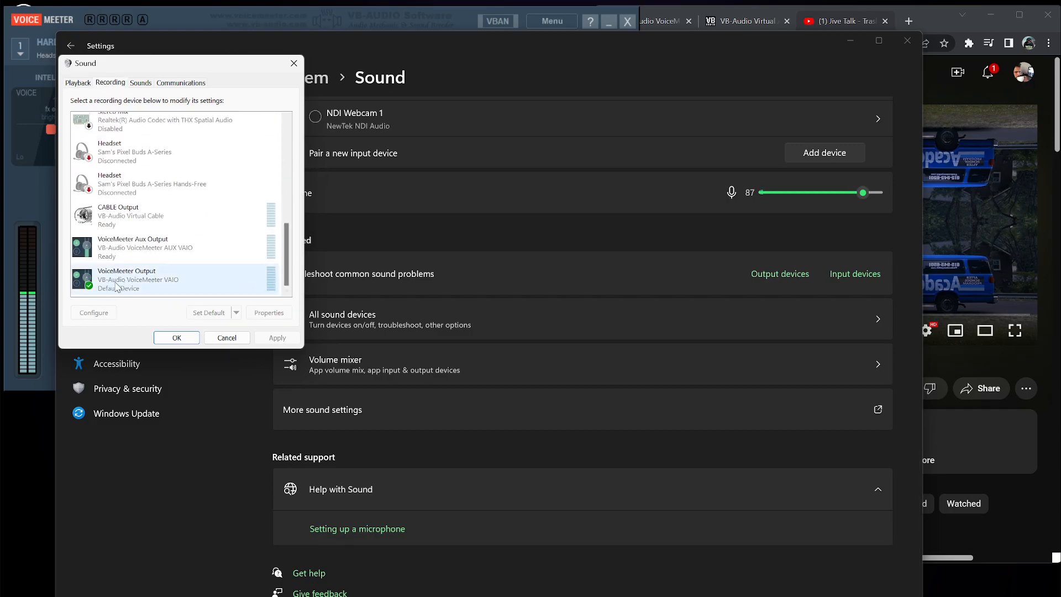
Cancel the Sound dialog without applying changes
click(526, 194)
drag(490, 50, 493, 333)
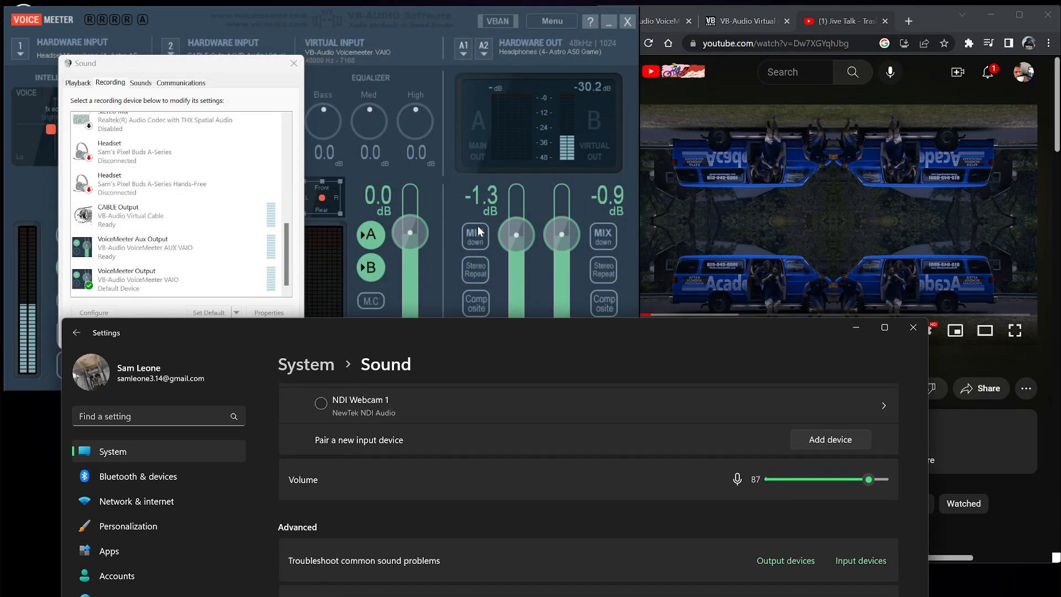
click(242, 108)
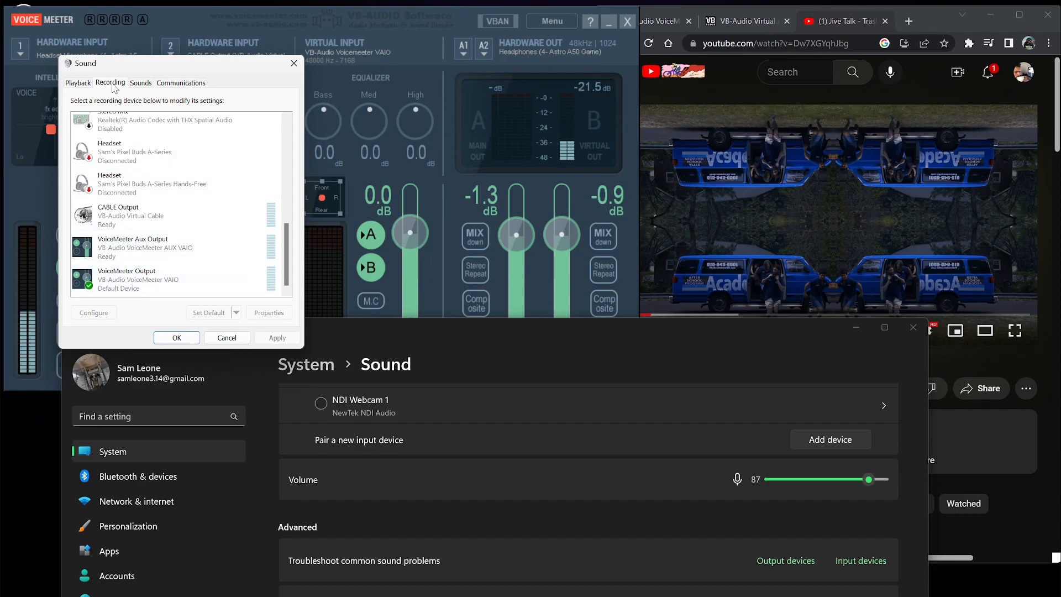
click(169, 338)
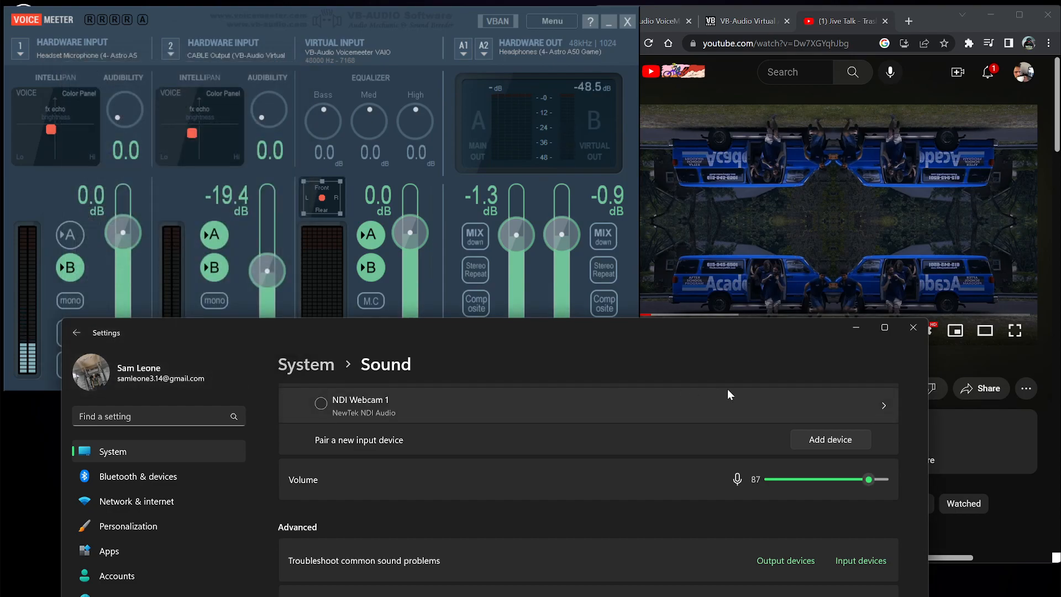
Close the Windows Sound settings window
drag(680, 334, 667, 92)
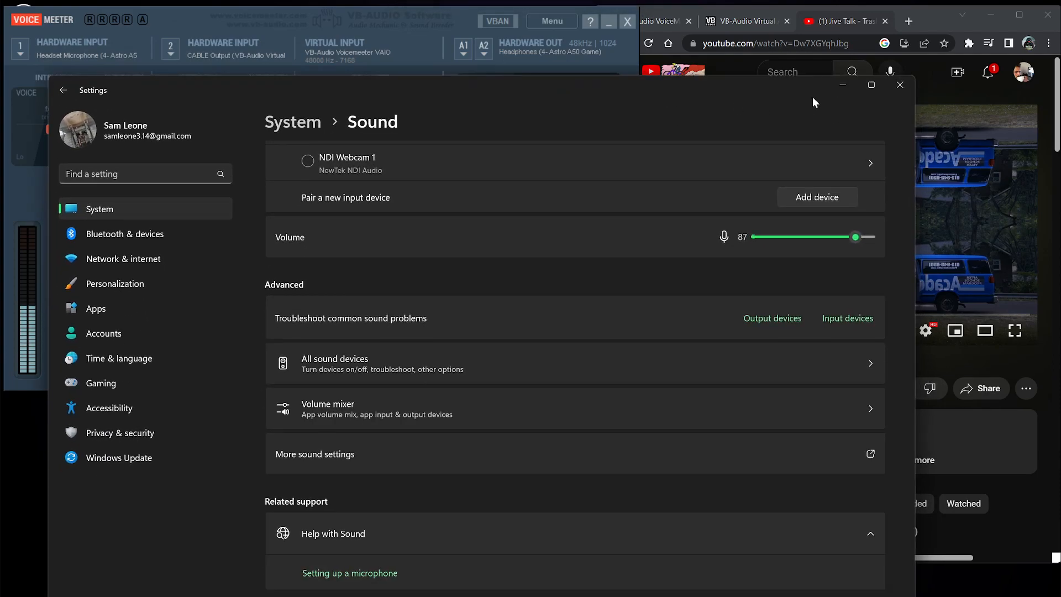
drag(721, 94, 799, 82)
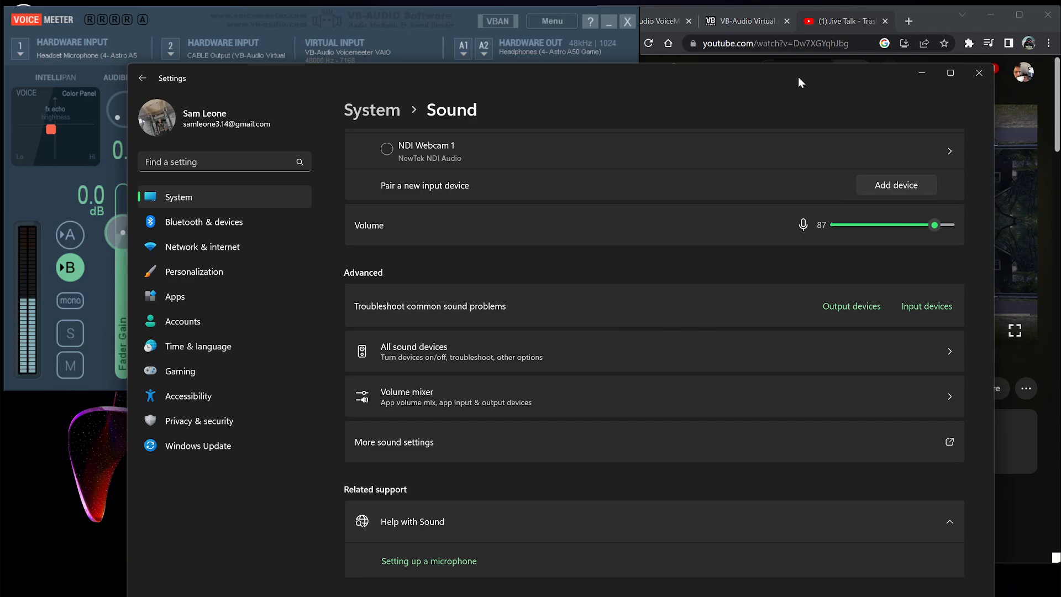
drag(802, 64, 803, 50)
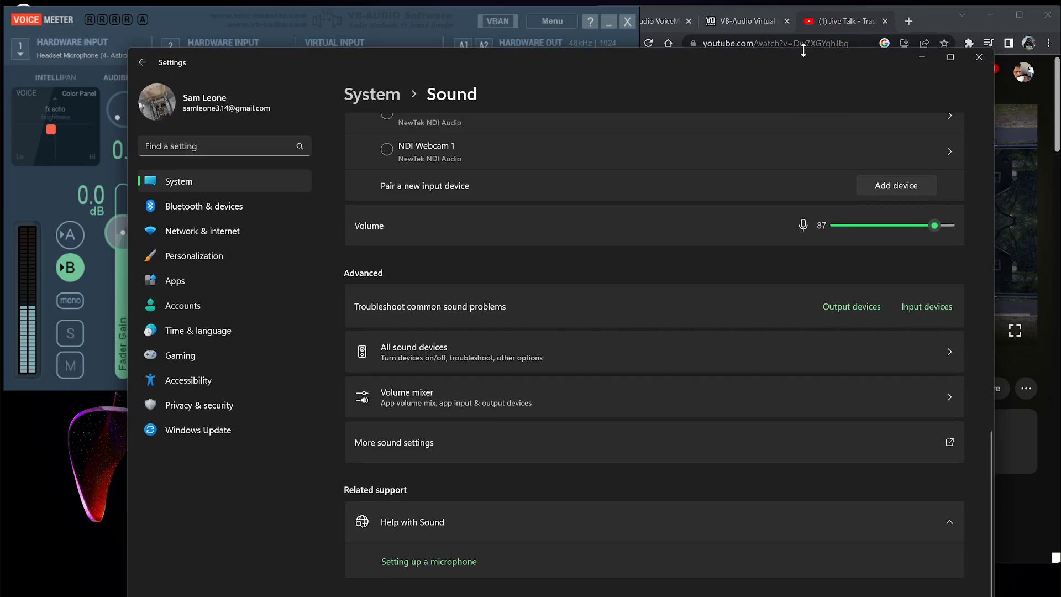
click(973, 60)
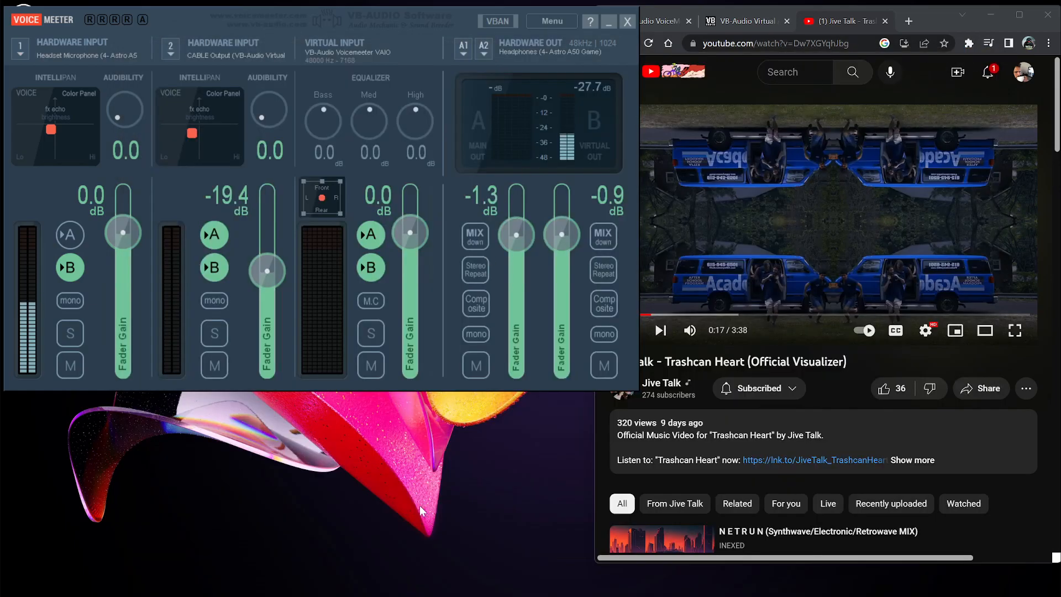
mouse_move(388, 592)
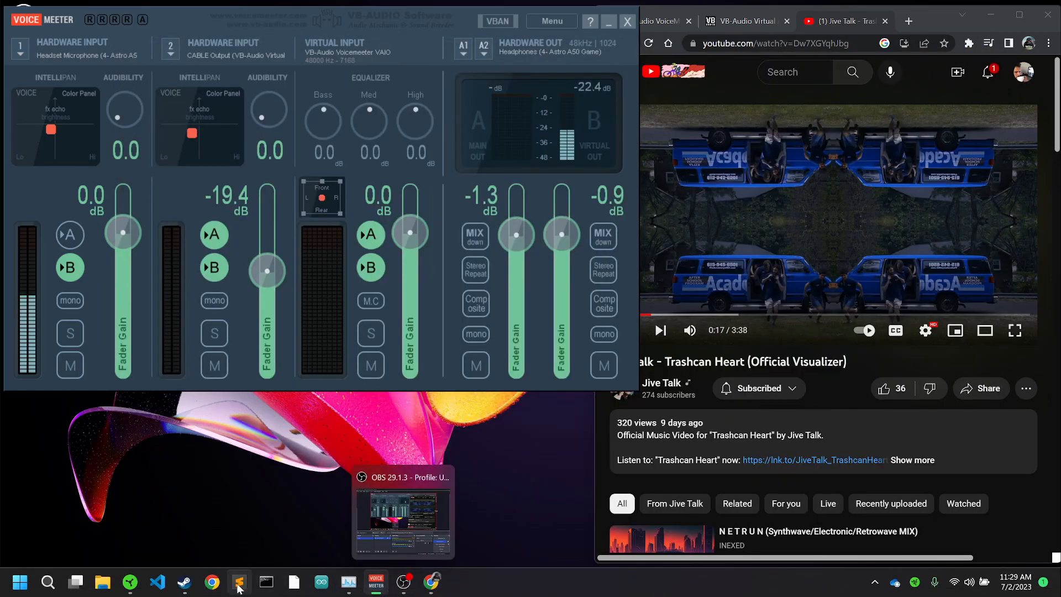
mouse_move(190, 591)
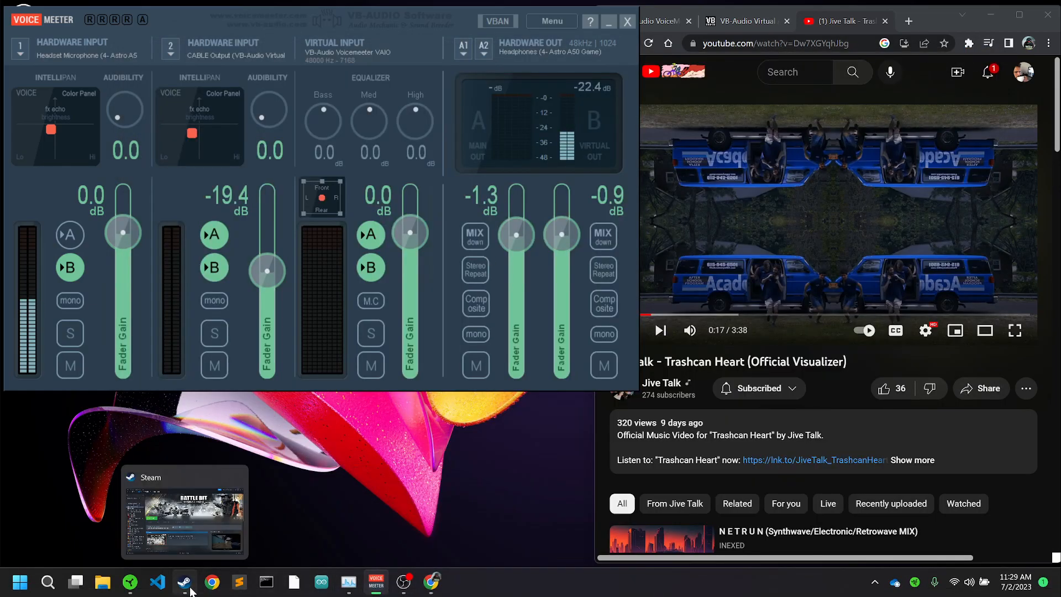
Open Razer Synapse and examine the keystrokes of the Mic Spam and Stop Mic Spam macros
click(130, 582)
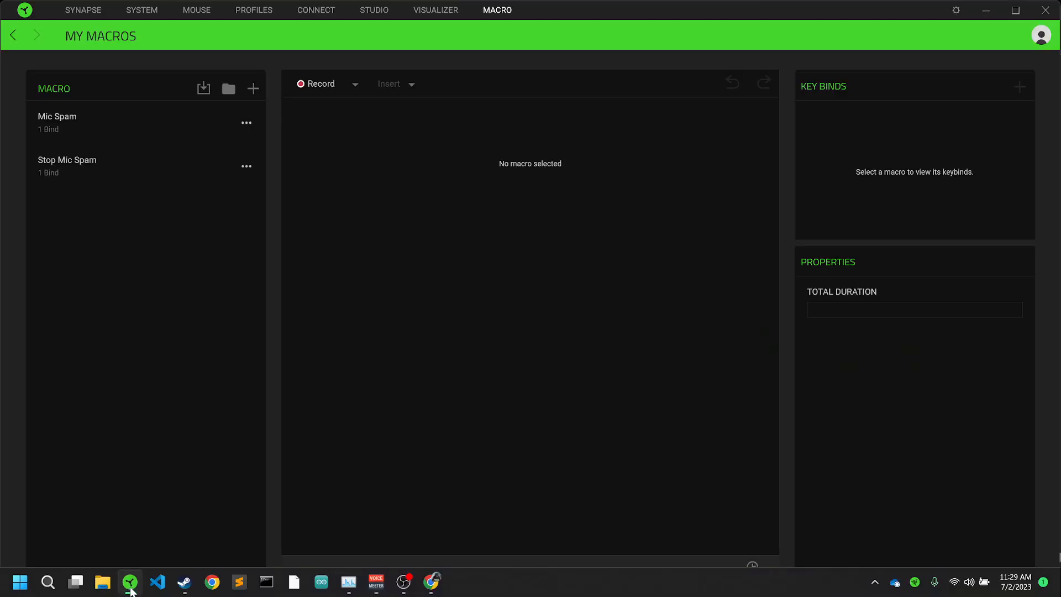
click(155, 123)
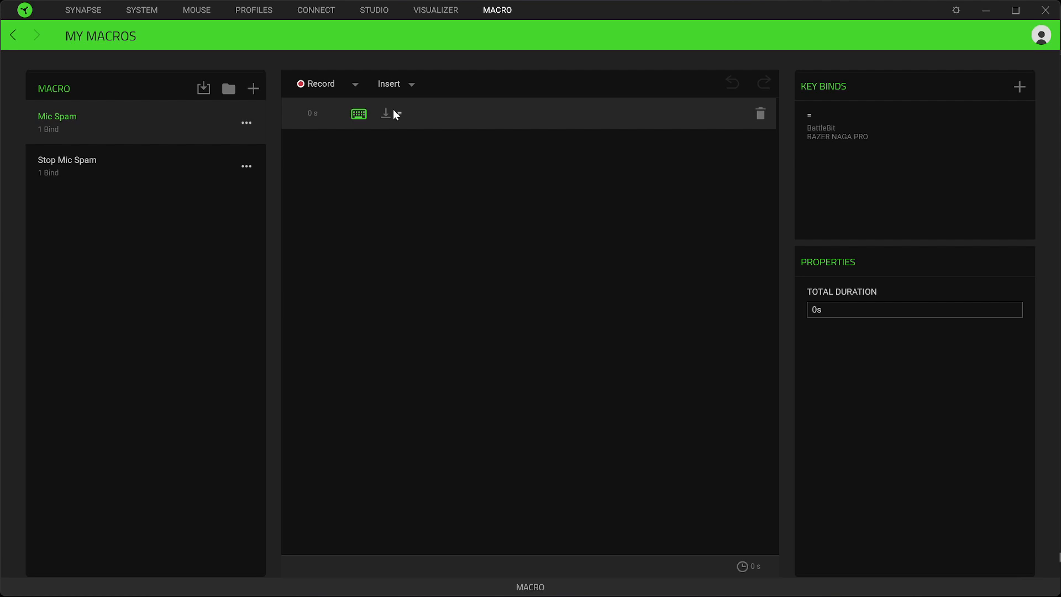
click(457, 115)
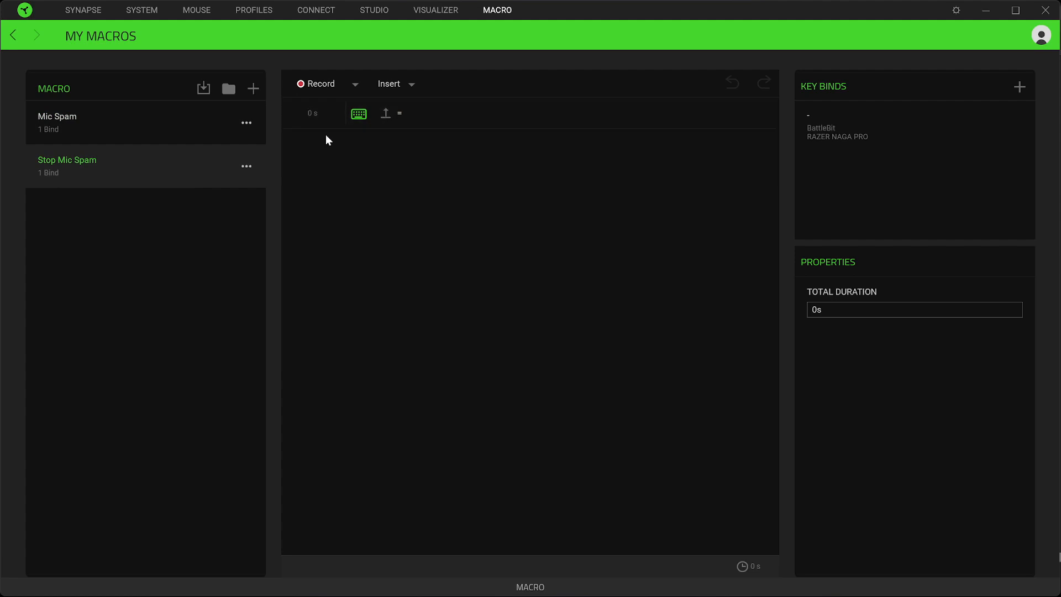
click(133, 127)
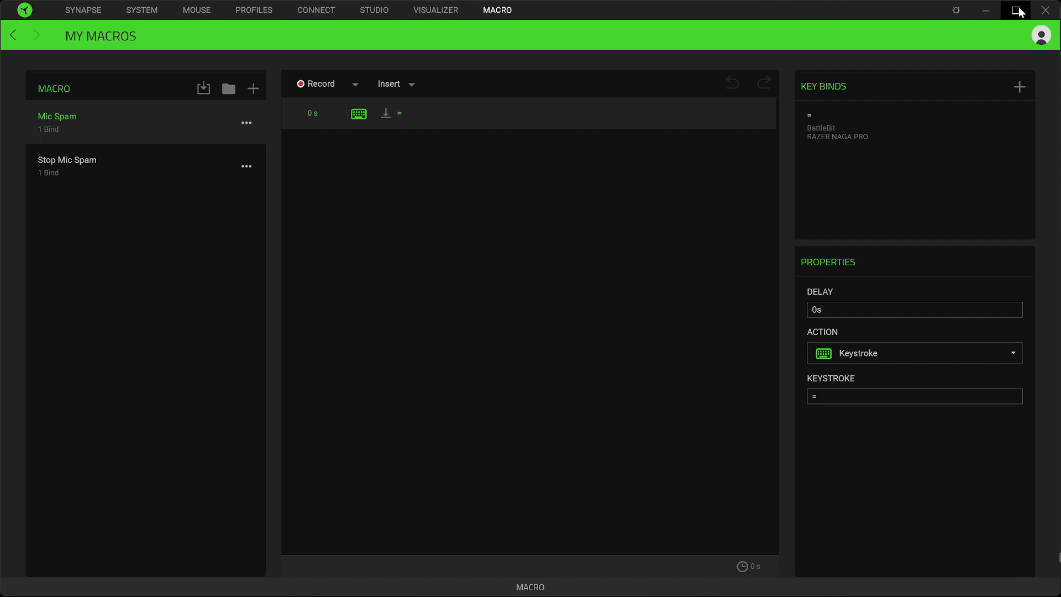
drag(910, 13, 880, 95)
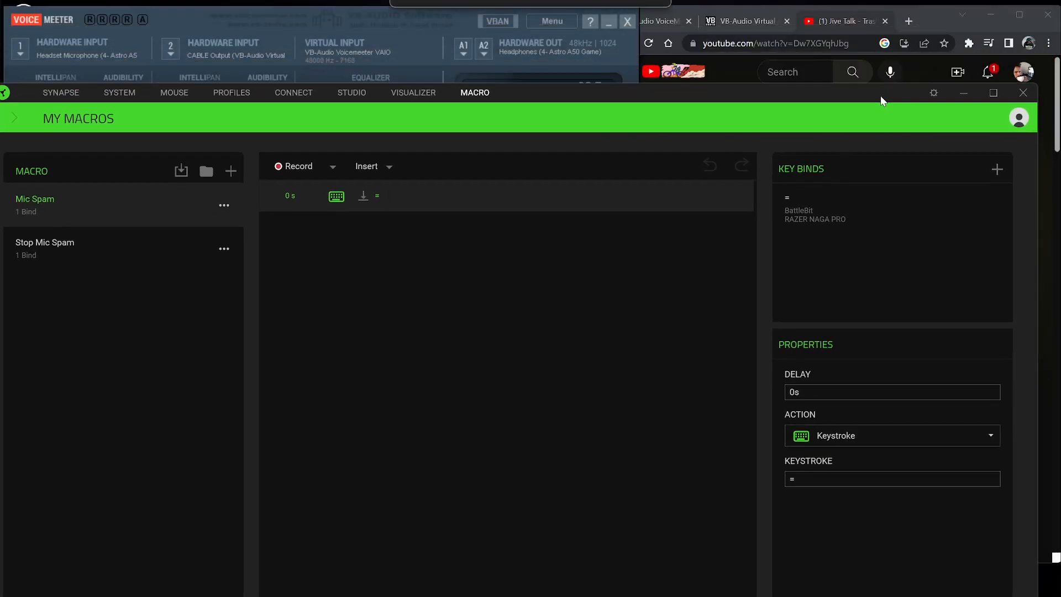
click(994, 94)
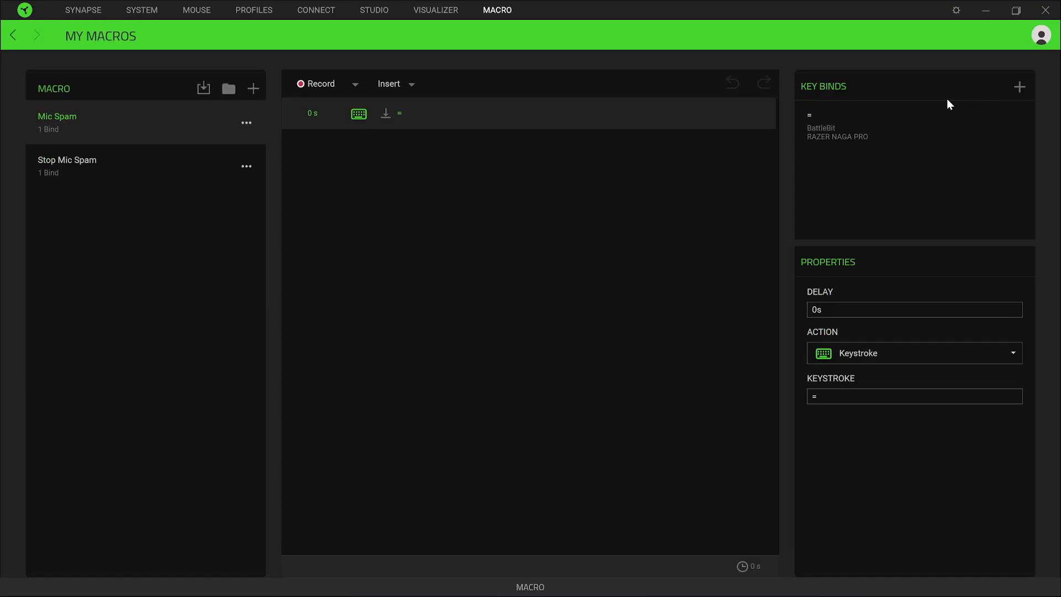
click(1013, 13)
drag(903, 93, 900, 526)
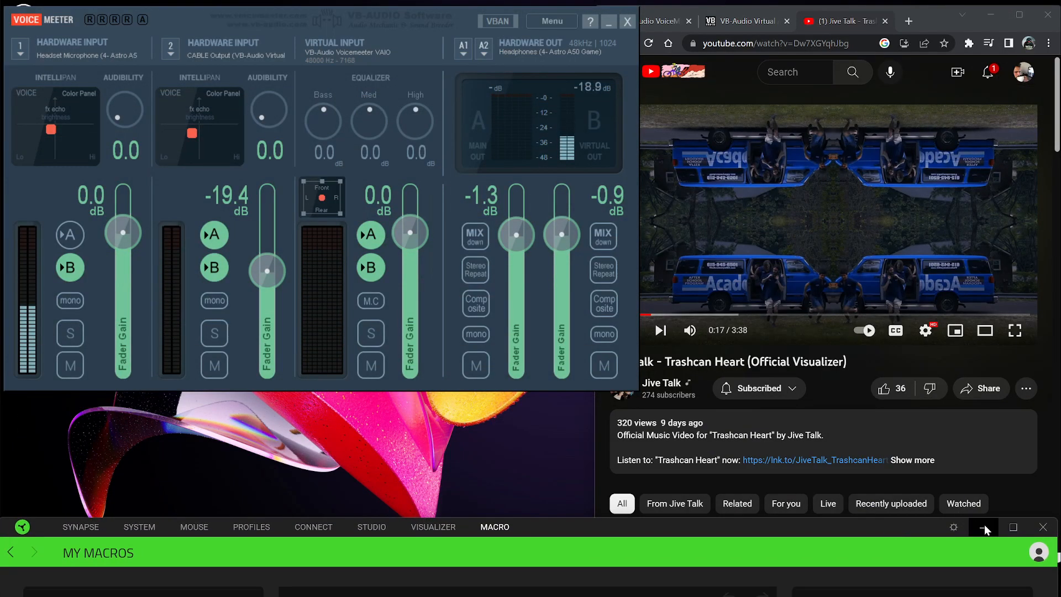
click(990, 525)
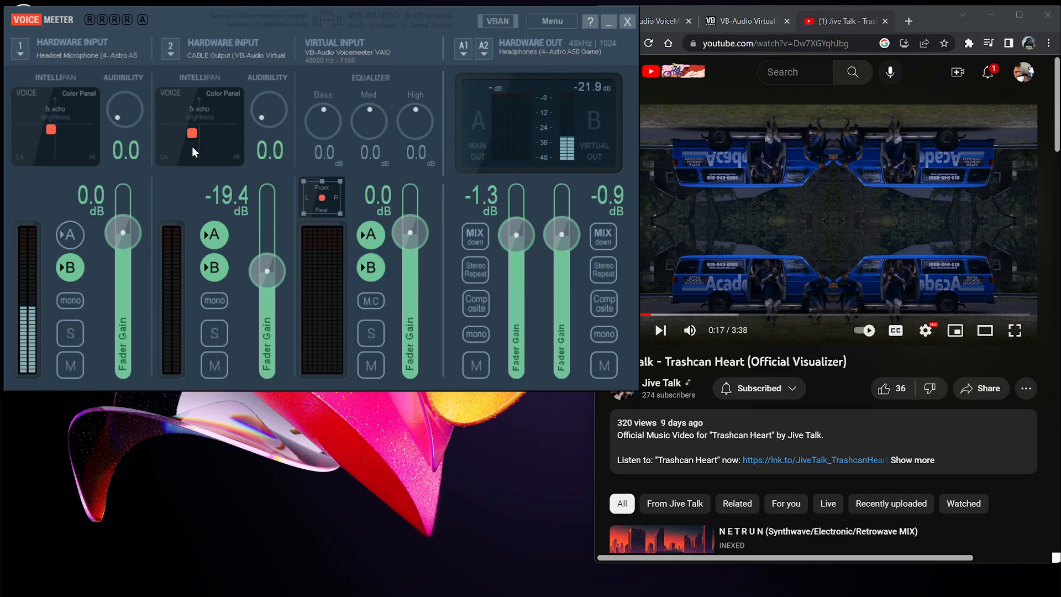